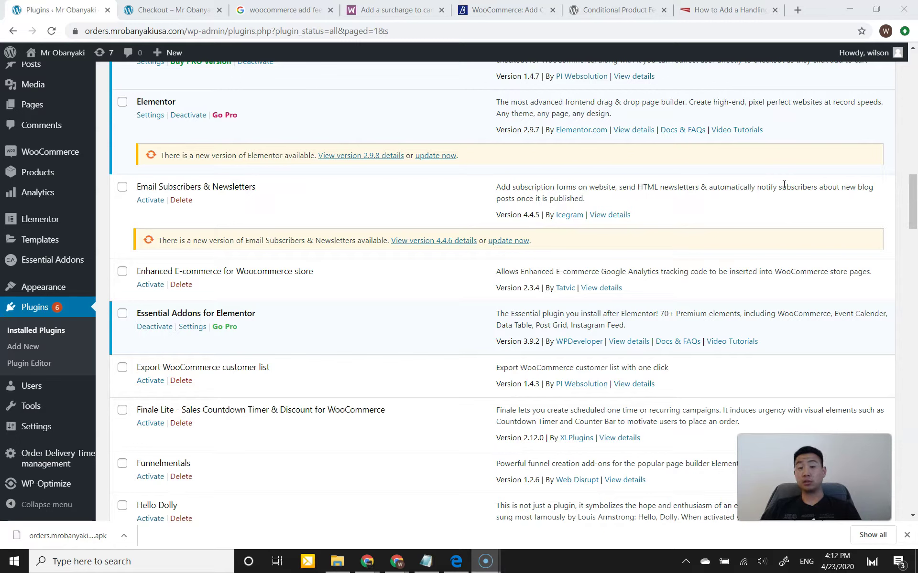
# - Reload the store's checkout page and examine the order bump offer, the tip options and the order totals
pyautogui.click(913, 219)
pyautogui.moveTo(914, 219); pyautogui.dragTo(910, 173)
pyautogui.click(201, 10)
pyautogui.click(54, 31)
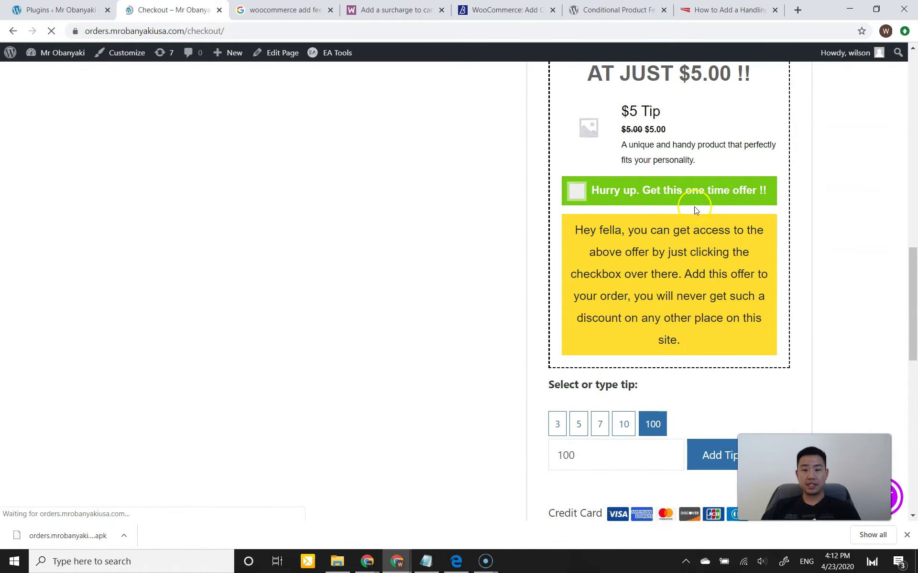
pyautogui.scroll(-7, 696, 211)
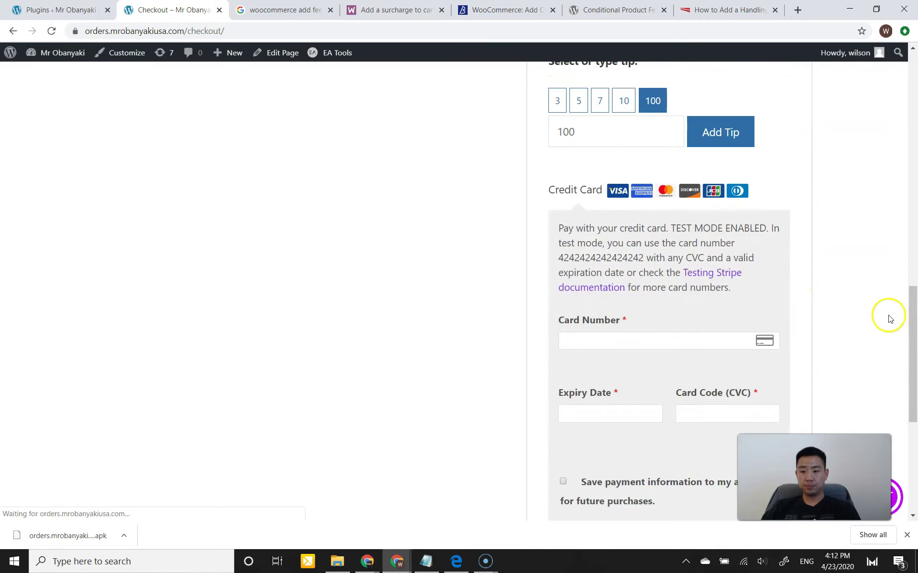
pyautogui.moveTo(903, 311)
pyautogui.mouseDown()
pyautogui.moveTo(903, 90)
pyautogui.moveTo(892, 297)
pyautogui.moveTo(905, 312)
pyautogui.moveTo(903, 385)
pyautogui.moveTo(914, 124)
pyautogui.moveTo(902, 295)
pyautogui.mouseUp()
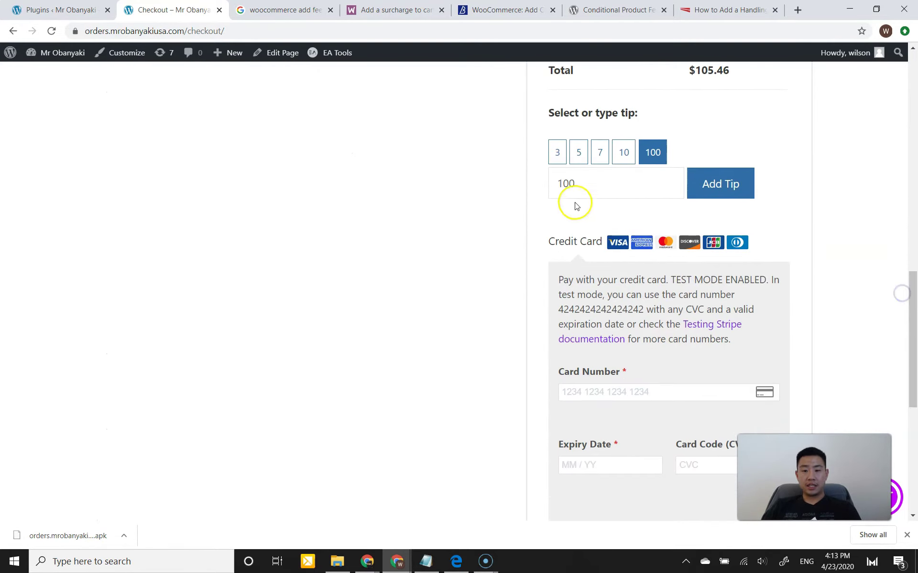
pyautogui.scroll(3, 901, 332)
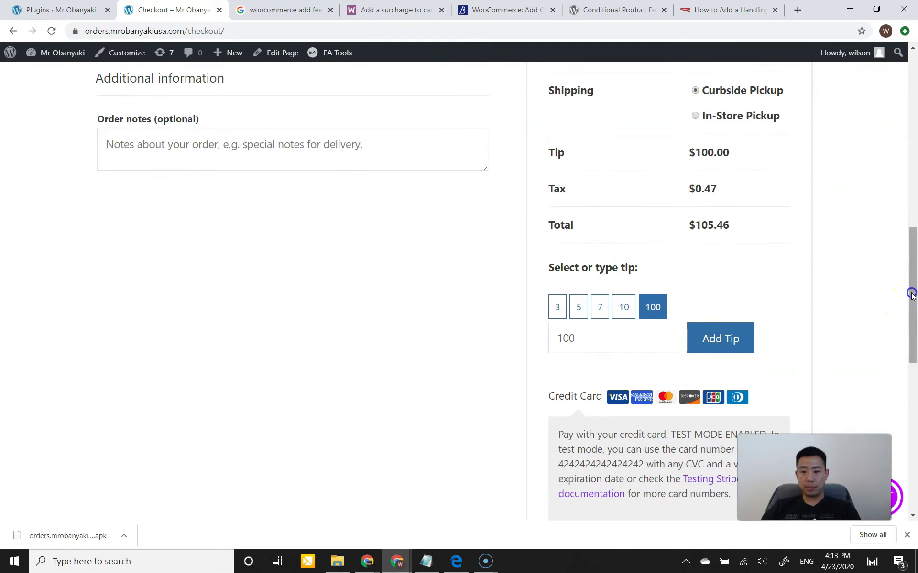
pyautogui.scroll(-1, 908, 294)
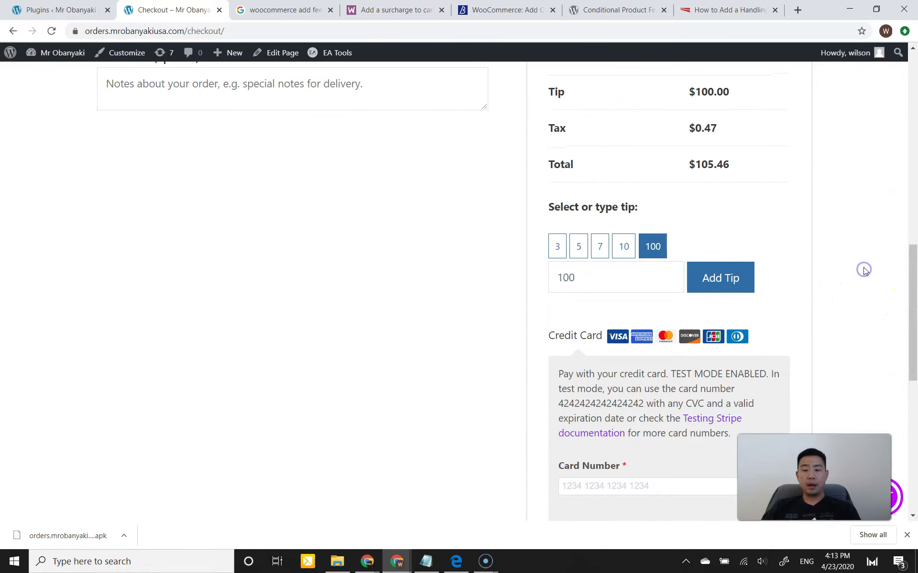
# - Activate the Molongui One Click Upsell For WooCommerce plugin in the installed plugins list
pyautogui.click(33, 14)
pyautogui.moveTo(913, 175); pyautogui.dragTo(883, 276)
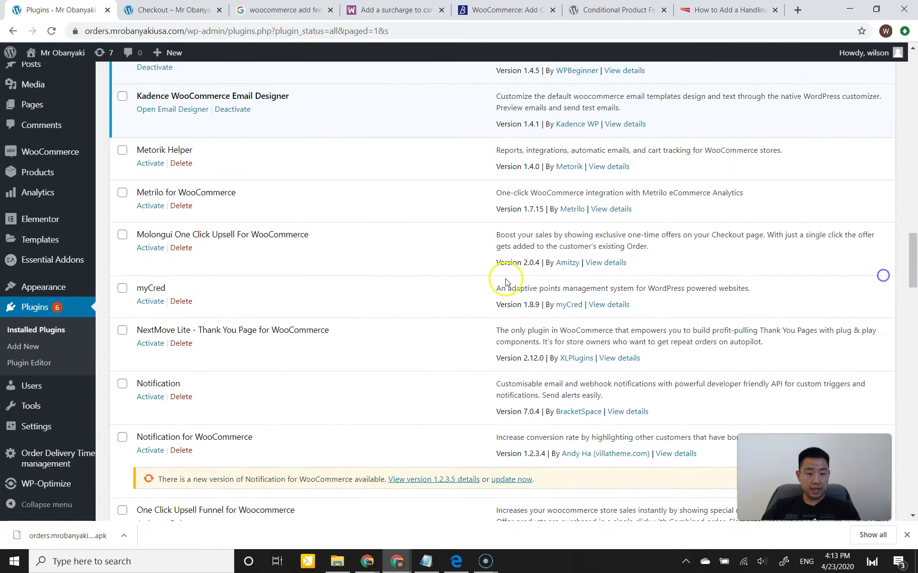
pyautogui.moveTo(176, 236); pyautogui.dragTo(239, 235)
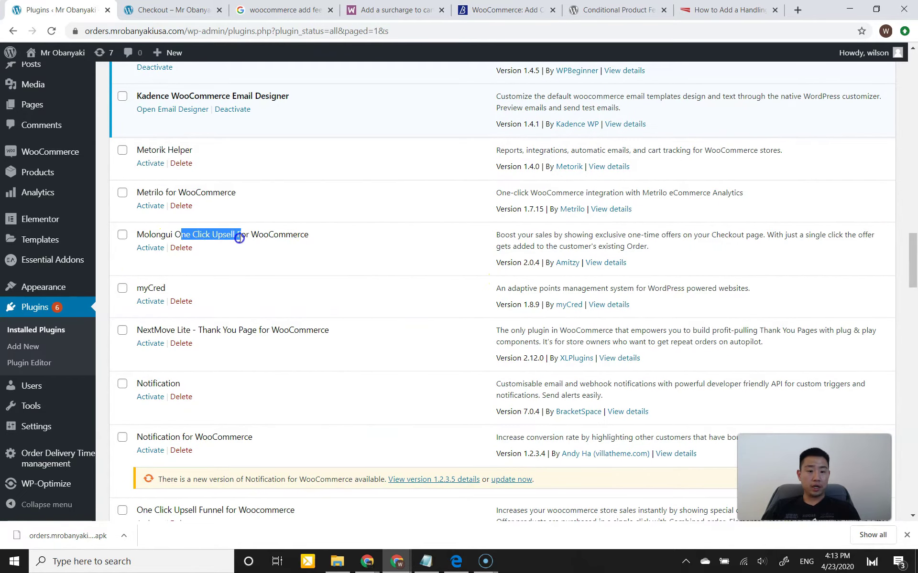
pyautogui.click(240, 236)
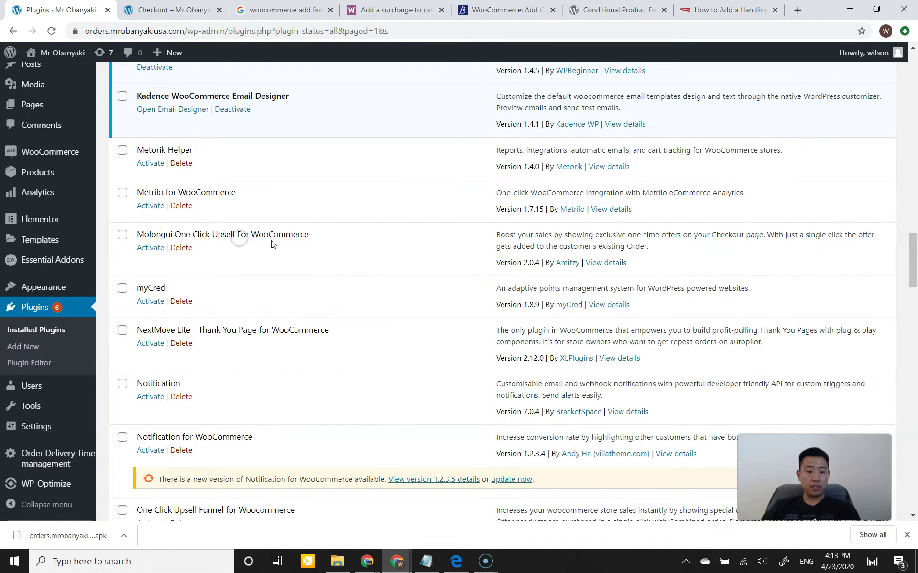
pyautogui.click(149, 248)
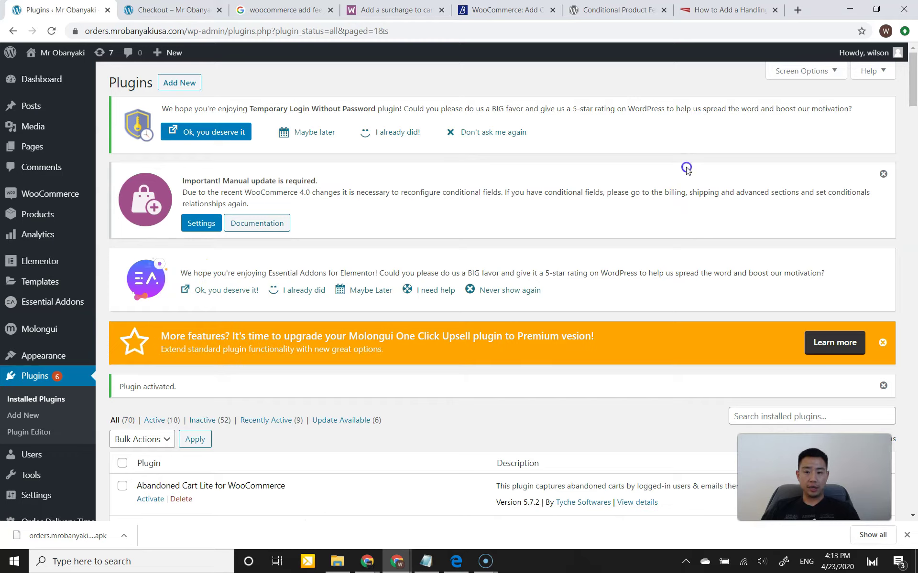
# - Open the Molongui 1-Click Upsell settings and go from there to the list of 1-click upsells
pyautogui.scroll(-2, 914, 98)
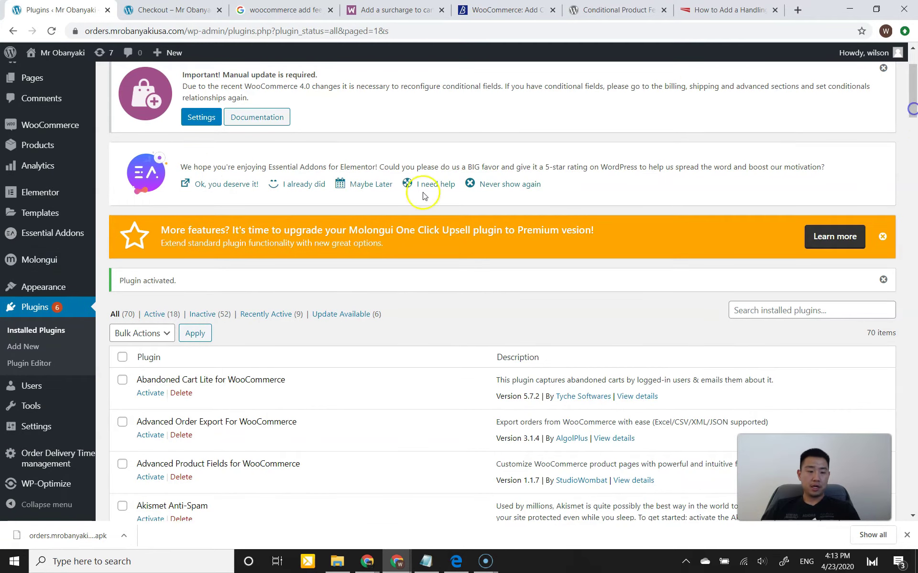
pyautogui.moveTo(53, 260)
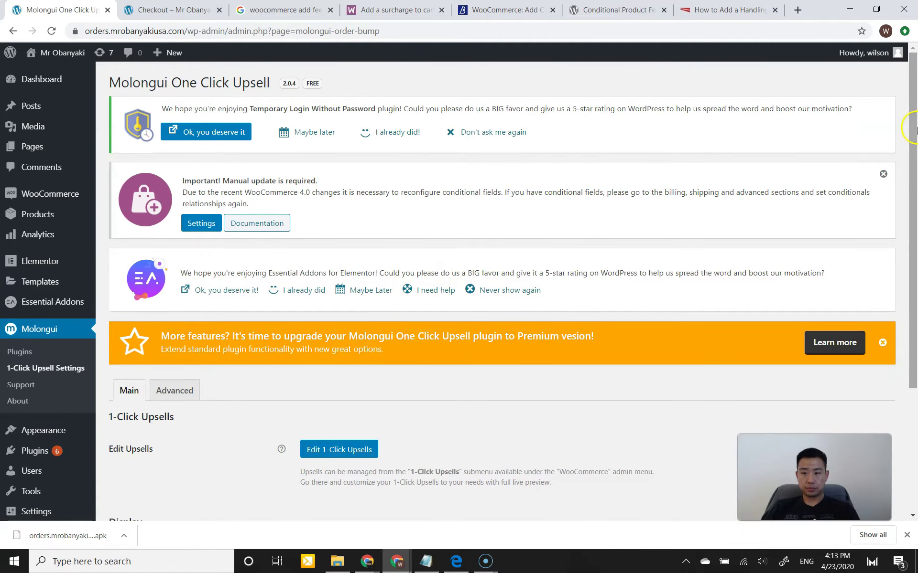
pyautogui.moveTo(910, 128); pyautogui.dragTo(911, 251)
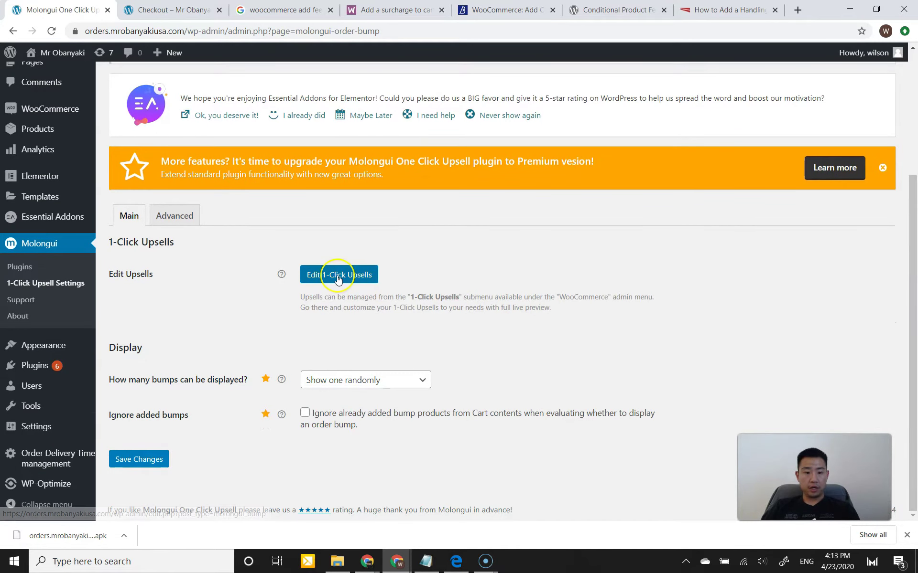
pyautogui.click(236, 298)
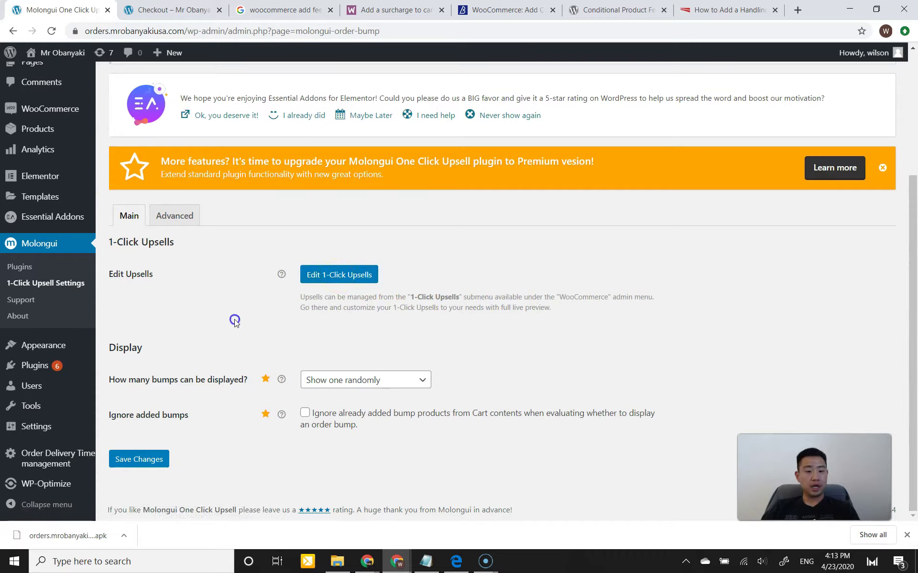
pyautogui.click(349, 274)
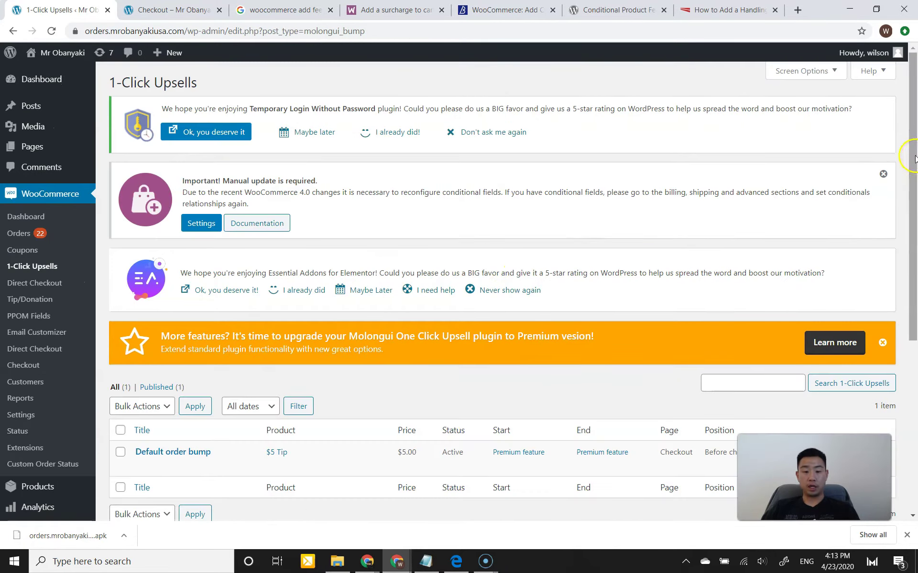
# - Open the "Default order bump" upsell for editing and bring its bump settings into view
pyautogui.moveTo(915, 158); pyautogui.dragTo(914, 271)
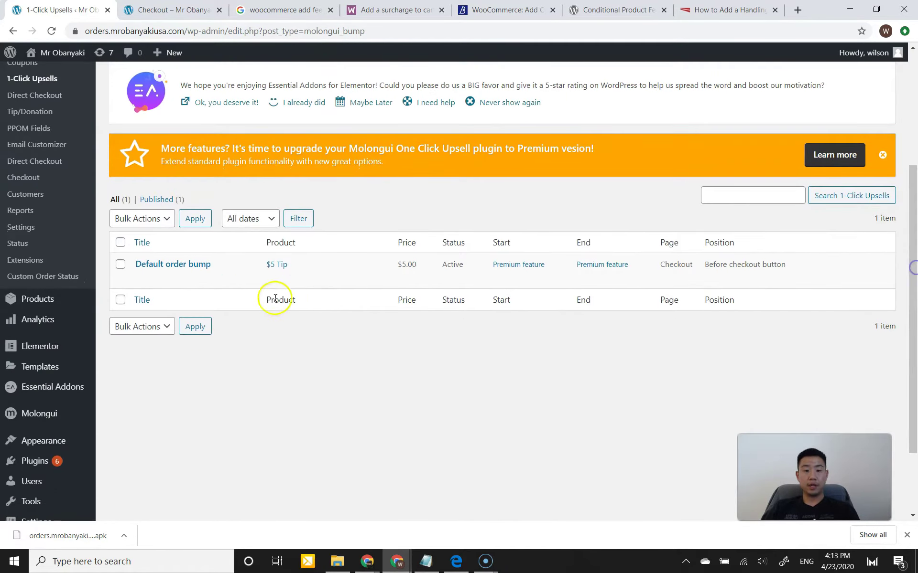
pyautogui.click(183, 265)
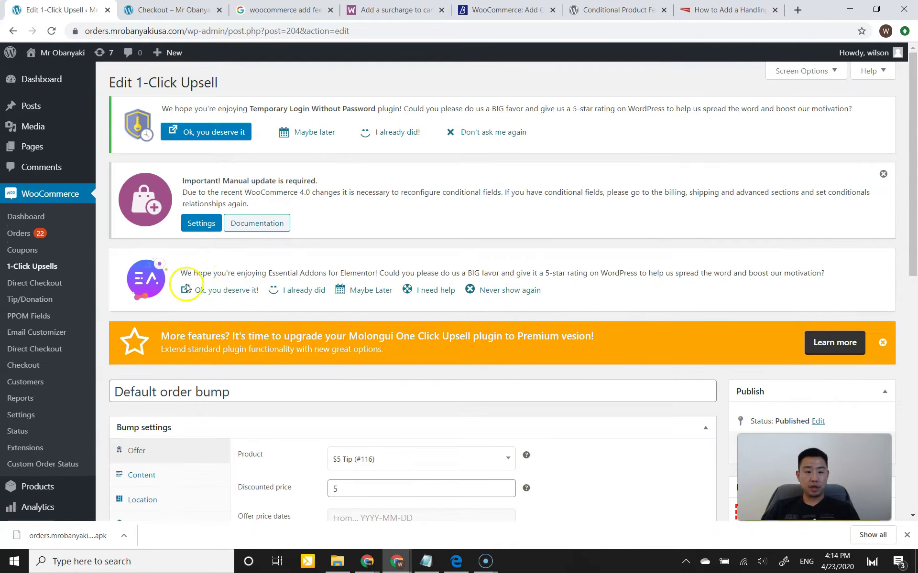
pyautogui.moveTo(898, 168); pyautogui.dragTo(898, 283)
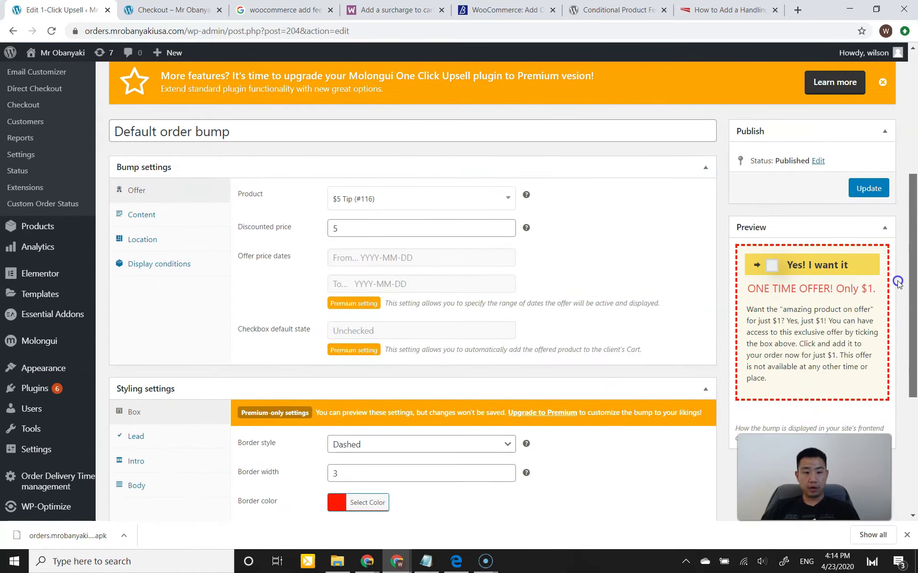
# - Search for "$5 tip" in the offer's product choice and pick the $5 Tip product
pyautogui.click(446, 199)
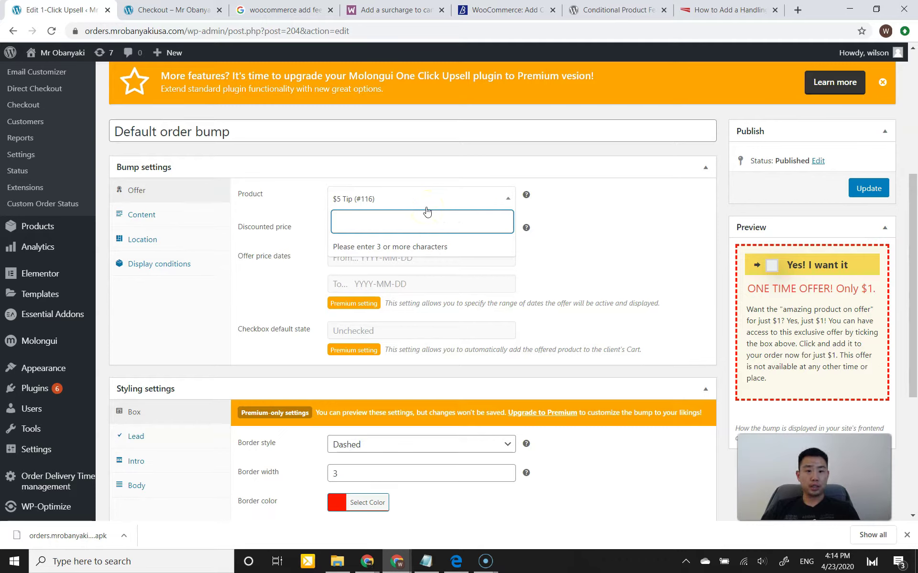
pyautogui.click(447, 203)
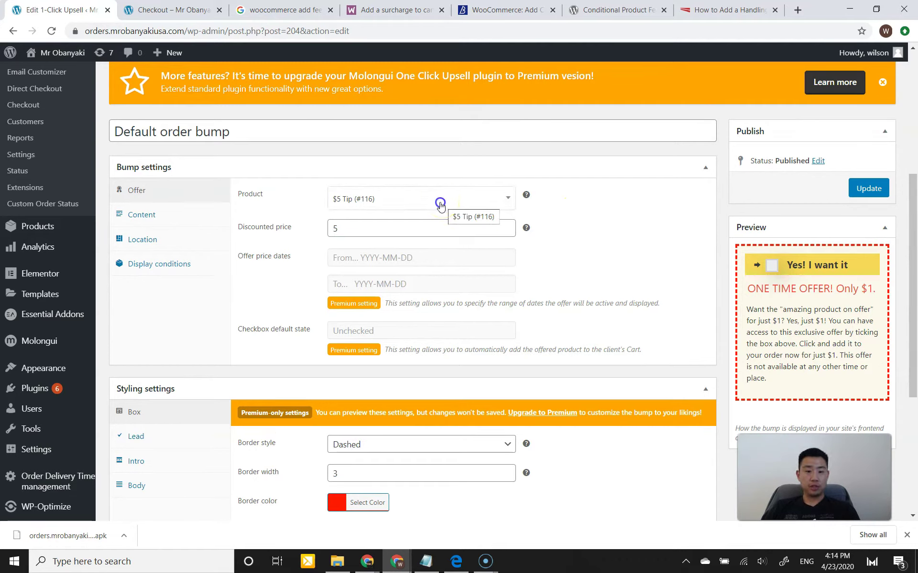
pyautogui.click(441, 204)
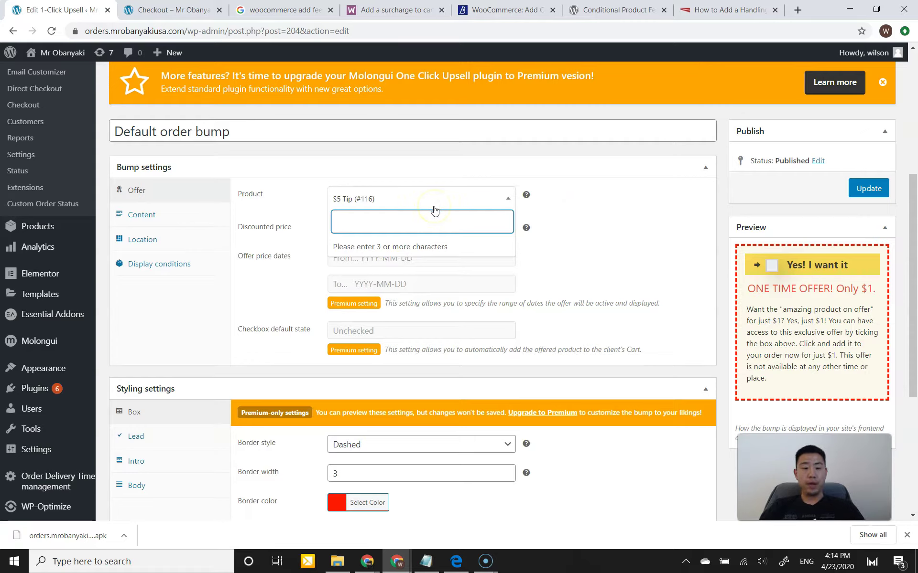
pyautogui.click(635, 231)
pyautogui.click(444, 209)
pyautogui.write('$5 tip')
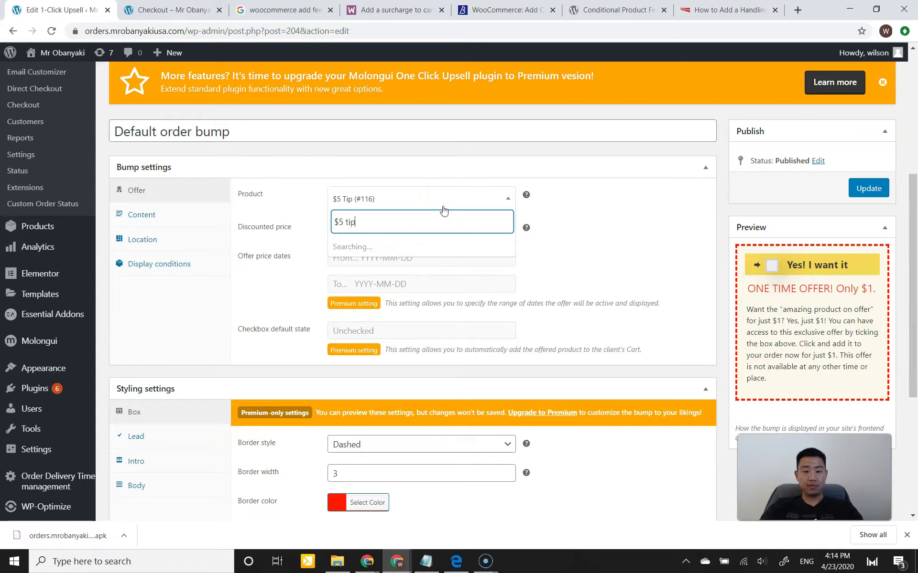
pyautogui.click(426, 245)
pyautogui.click(560, 229)
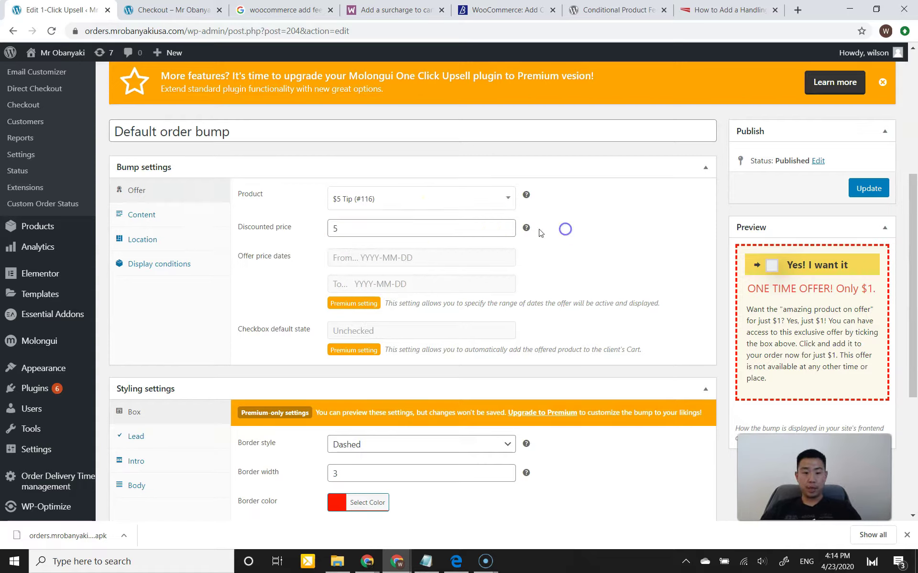
# - Review the offer's product and discounted price settings, including the price help note, and the styling settings
pyautogui.moveTo(527, 228)
pyautogui.click(559, 216)
pyautogui.click(453, 228)
pyautogui.click(561, 213)
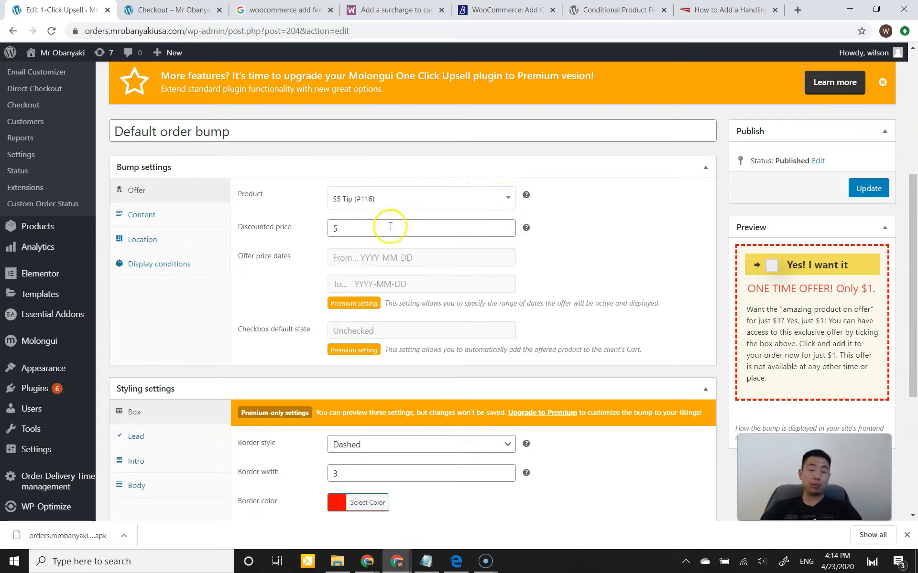
pyautogui.click(591, 230)
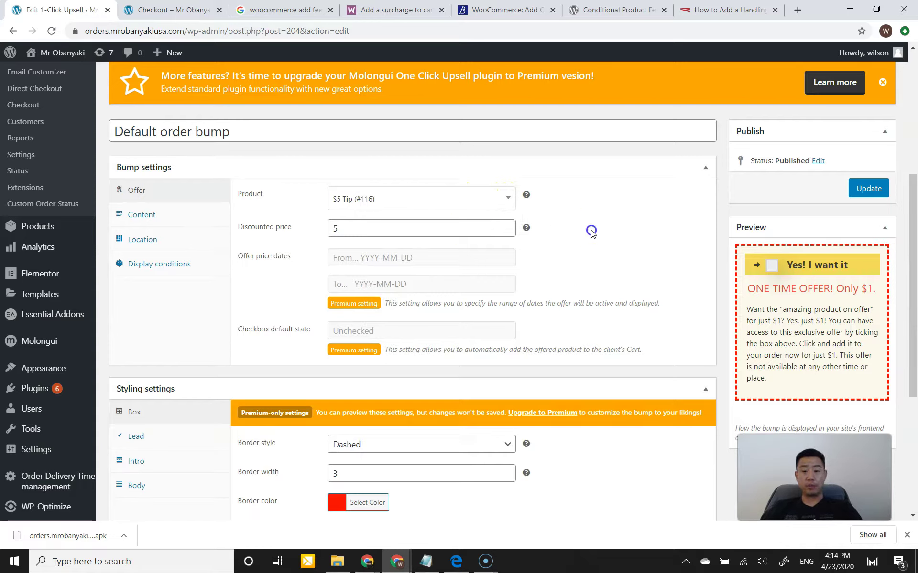
pyautogui.click(461, 202)
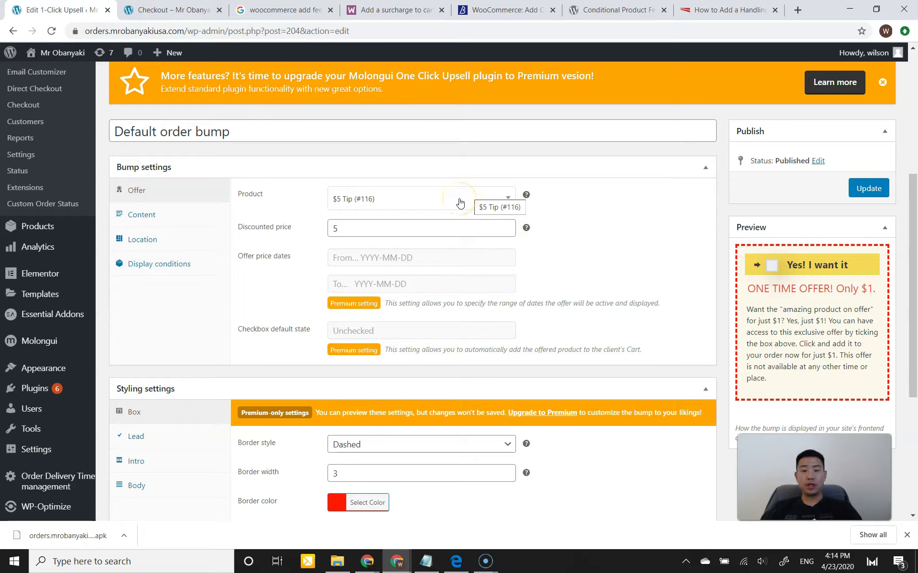
pyautogui.click(447, 227)
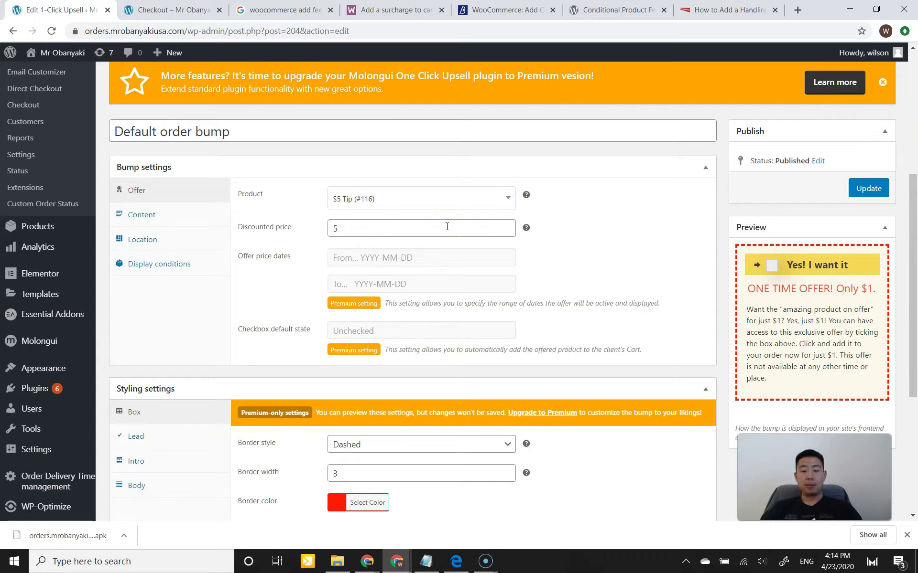
pyautogui.click(566, 220)
pyautogui.click(562, 222)
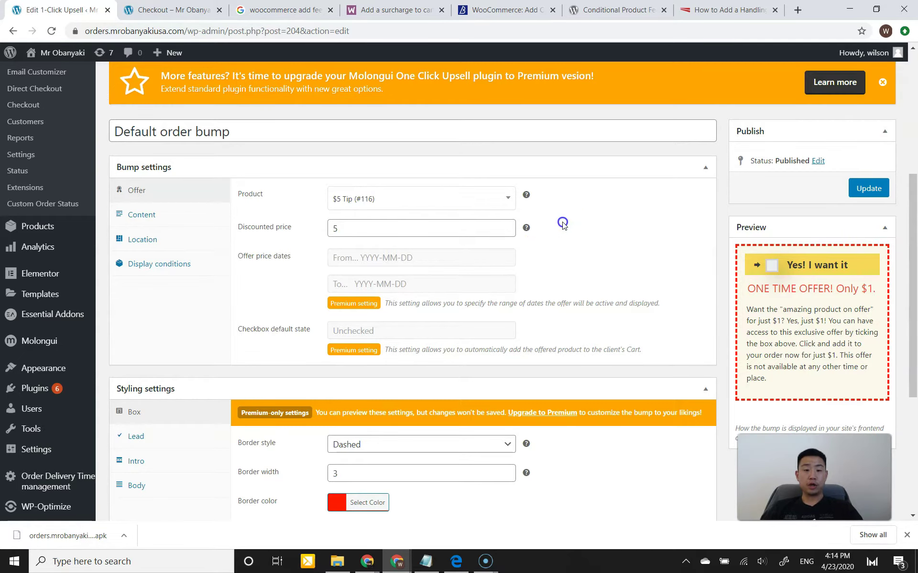
pyautogui.scroll(-2, 559, 227)
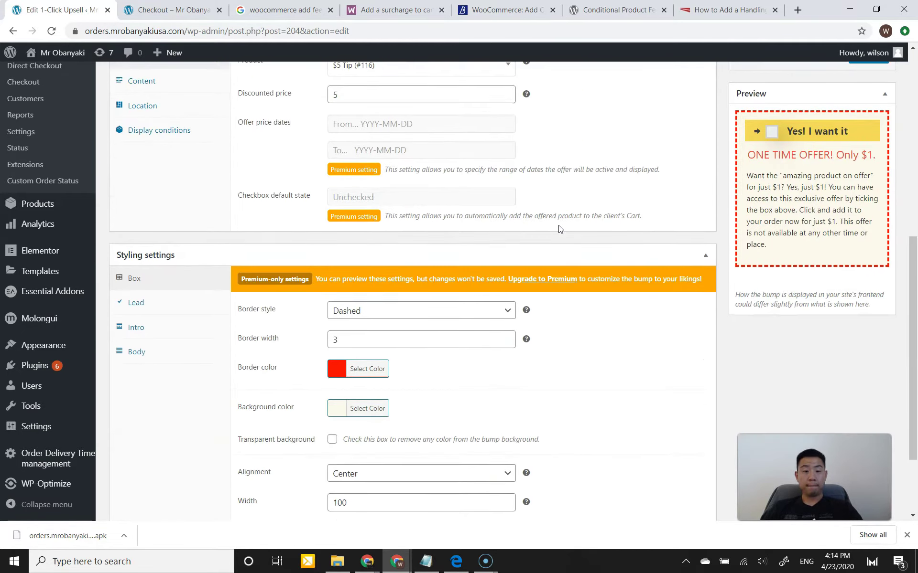
pyautogui.scroll(2, 553, 233)
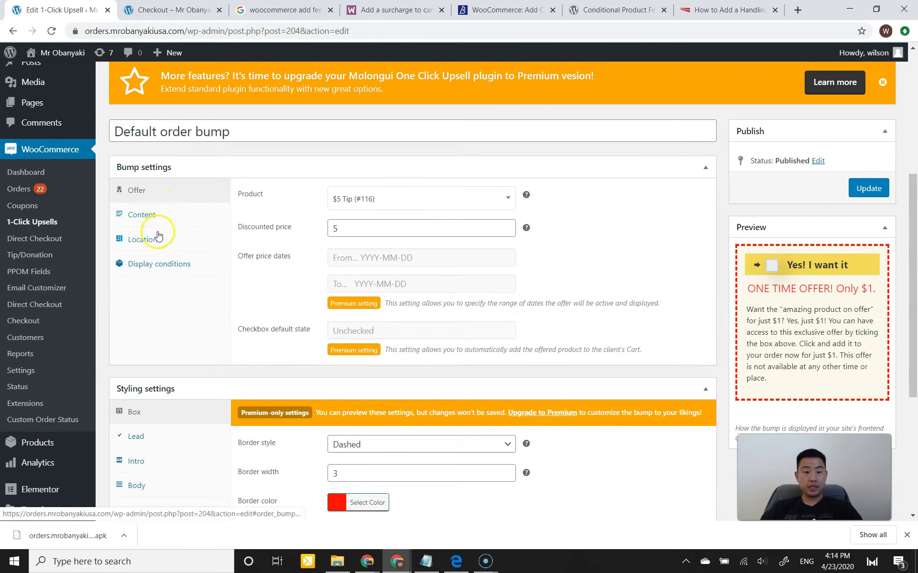
# - Replace the lead text in the order bump's content settings with "Please add $5 tip."
pyautogui.click(138, 215)
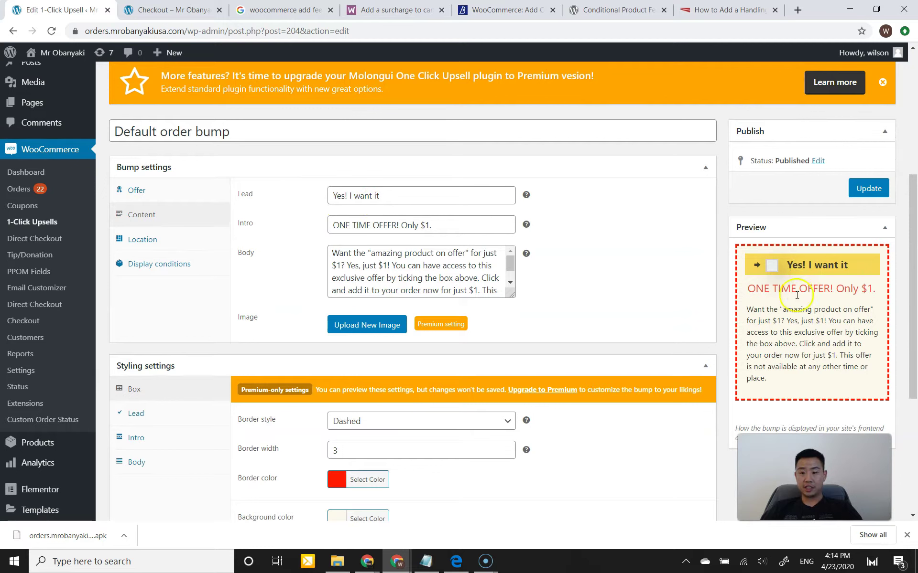
pyautogui.moveTo(443, 197); pyautogui.dragTo(281, 191)
pyautogui.write('Please add $5 tip.')
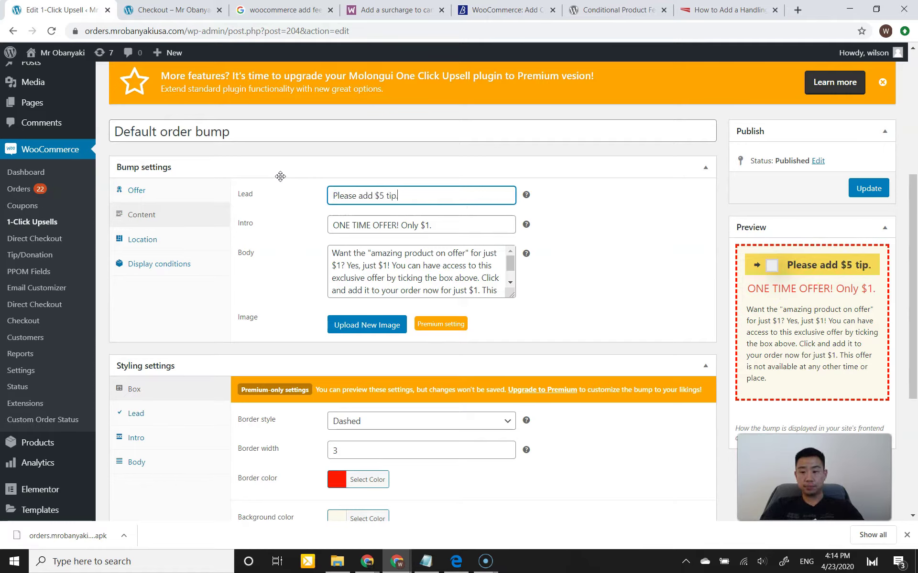
# - Replace the order bump's intro text with "Show your gratitude to the restaurant."
pyautogui.moveTo(444, 225); pyautogui.dragTo(281, 251)
pyautogui.write('Show yo')
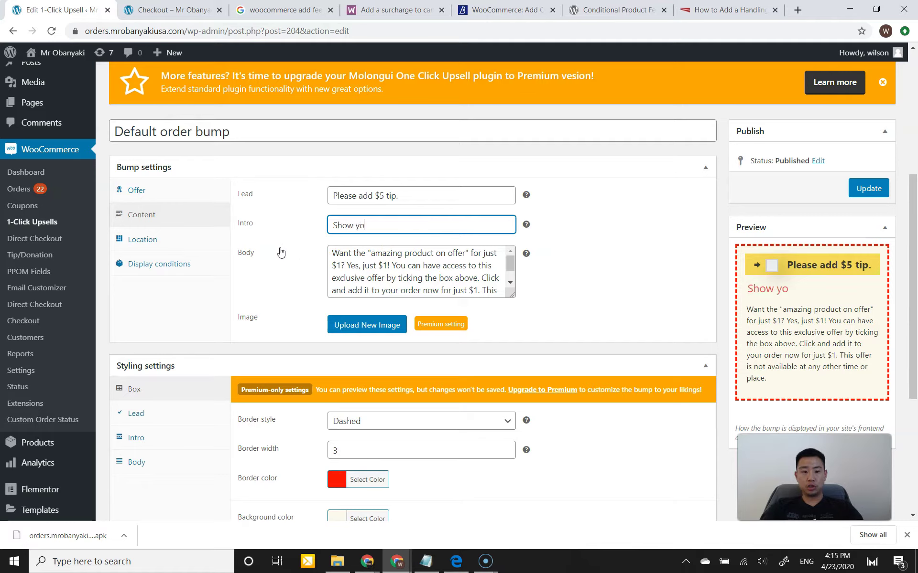
pyautogui.write('ur gratitude to th')
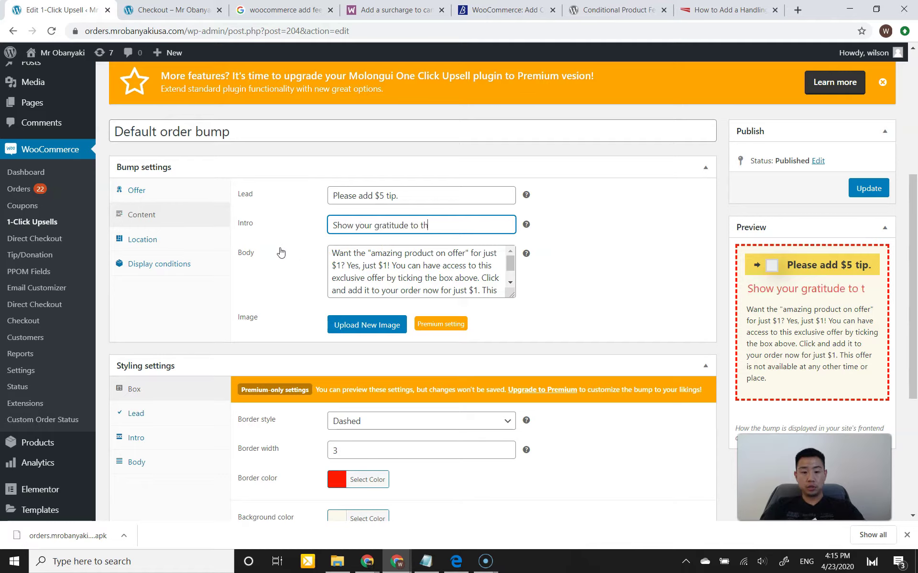
pyautogui.write('e restar')
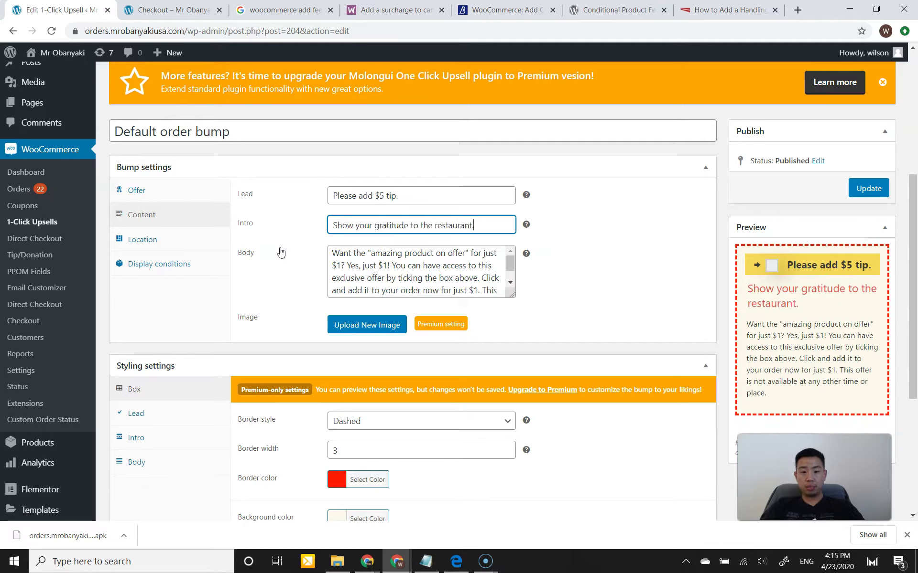
pyautogui.click(621, 235)
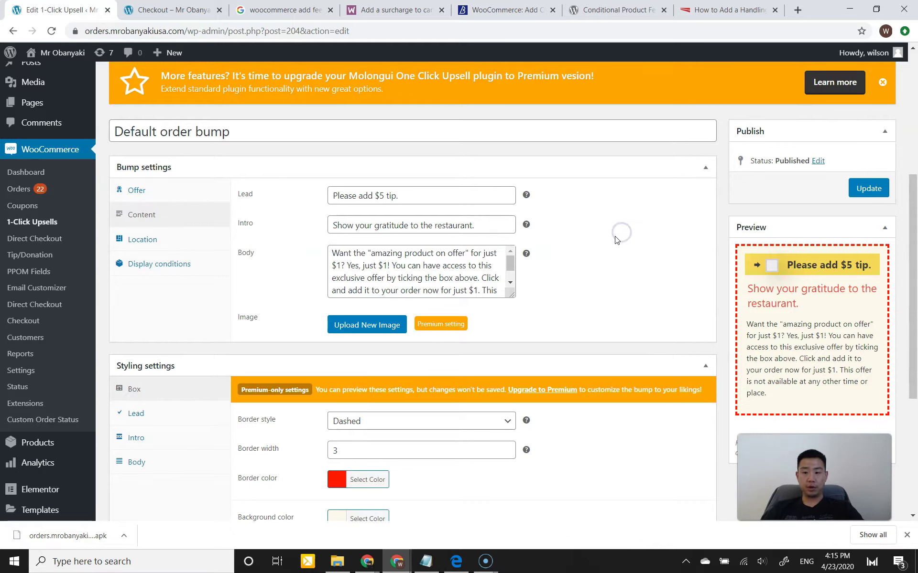
# - Clear the body text in the order bump's content settings
pyautogui.click(489, 255)
pyautogui.hotkey('ctrl', 'a')
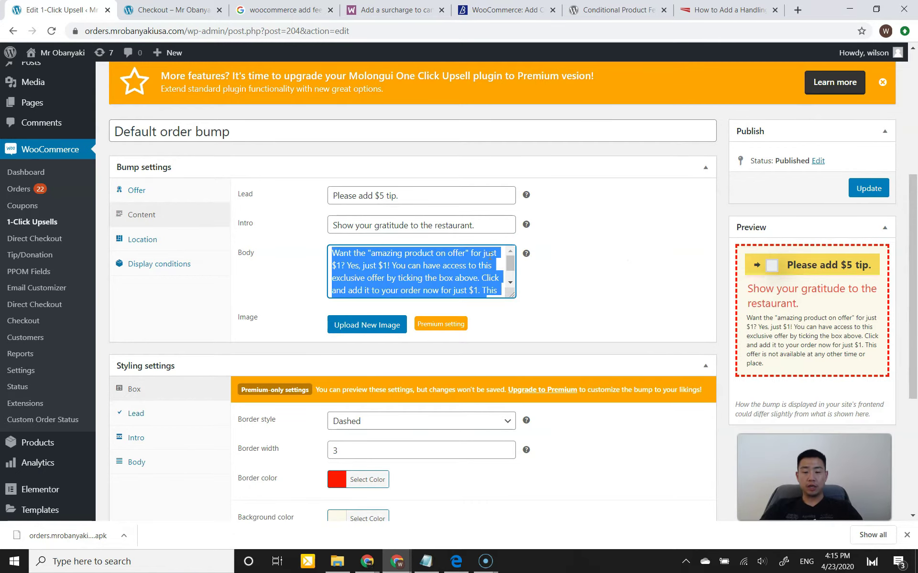
pyautogui.press('BackSpace')
pyautogui.click(579, 270)
pyautogui.click(622, 280)
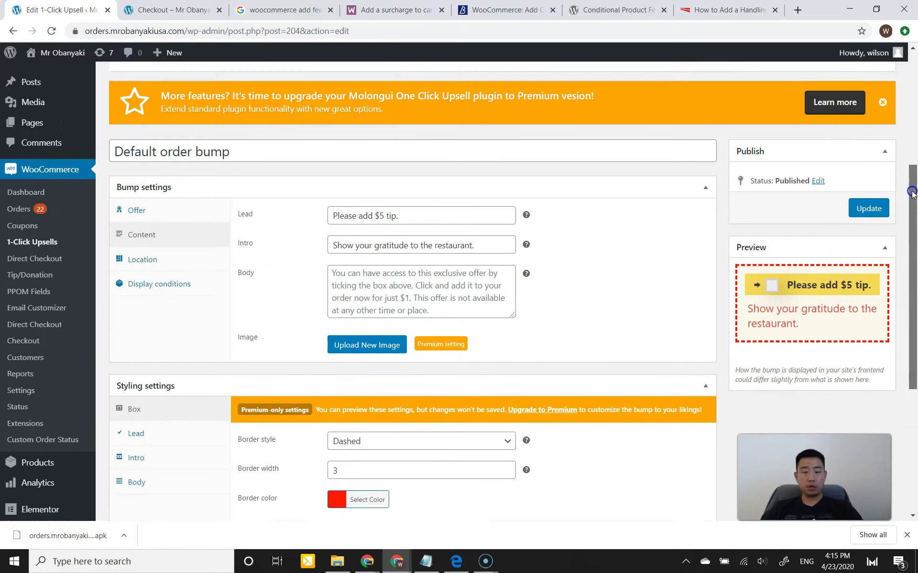
# - Try the checkbox in the order bump preview, update the order bump, and check how it displays on the checkout page
pyautogui.moveTo(913, 202); pyautogui.dragTo(913, 214)
pyautogui.moveTo(914, 251); pyautogui.dragTo(914, 254)
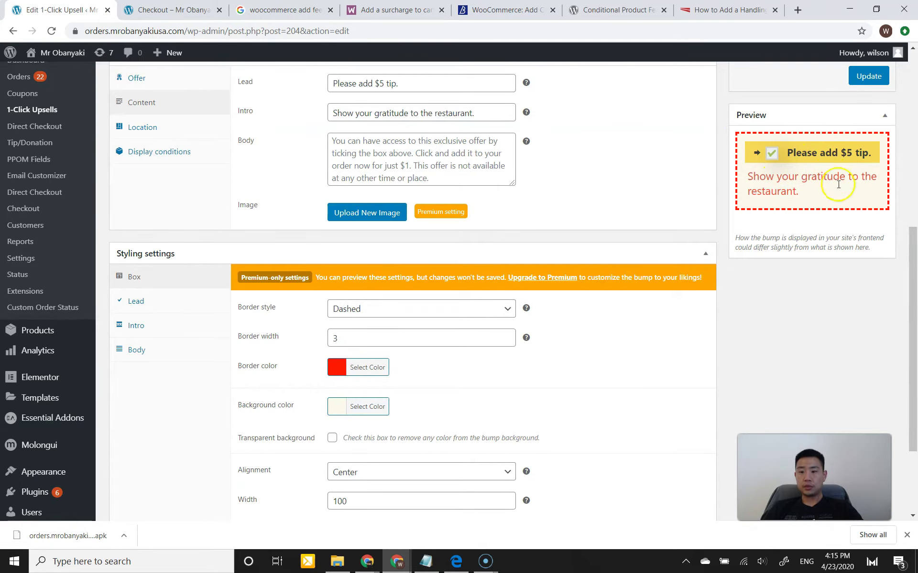
pyautogui.moveTo(913, 255); pyautogui.dragTo(909, 227)
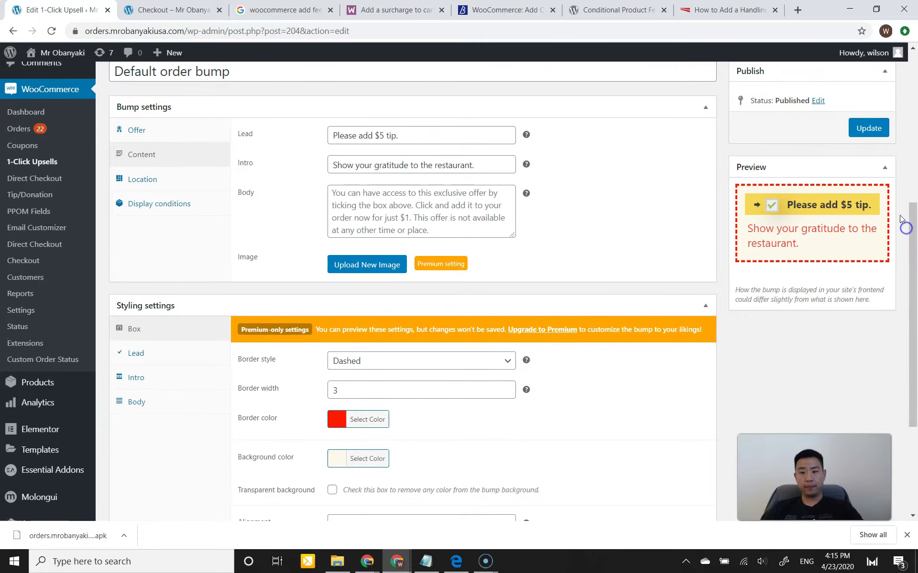
pyautogui.click(868, 129)
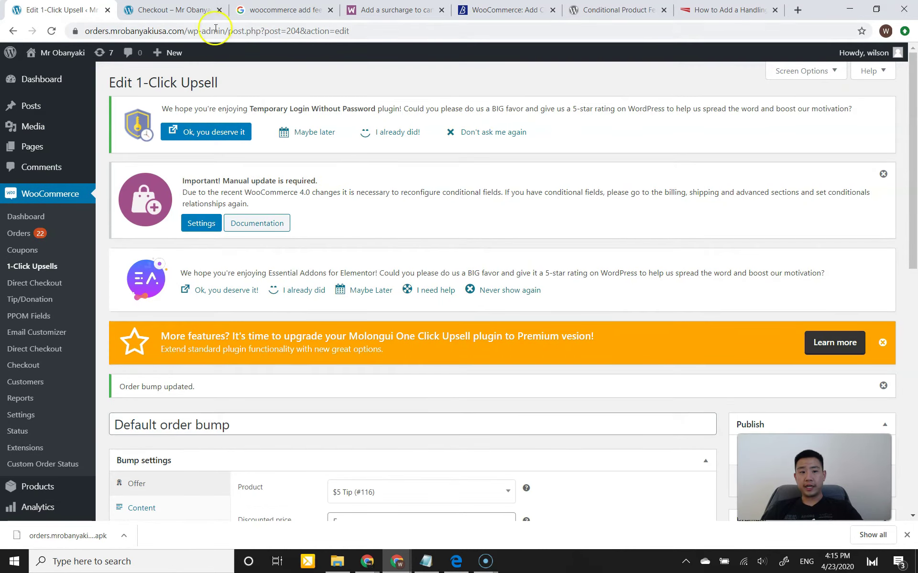
pyautogui.click(189, 15)
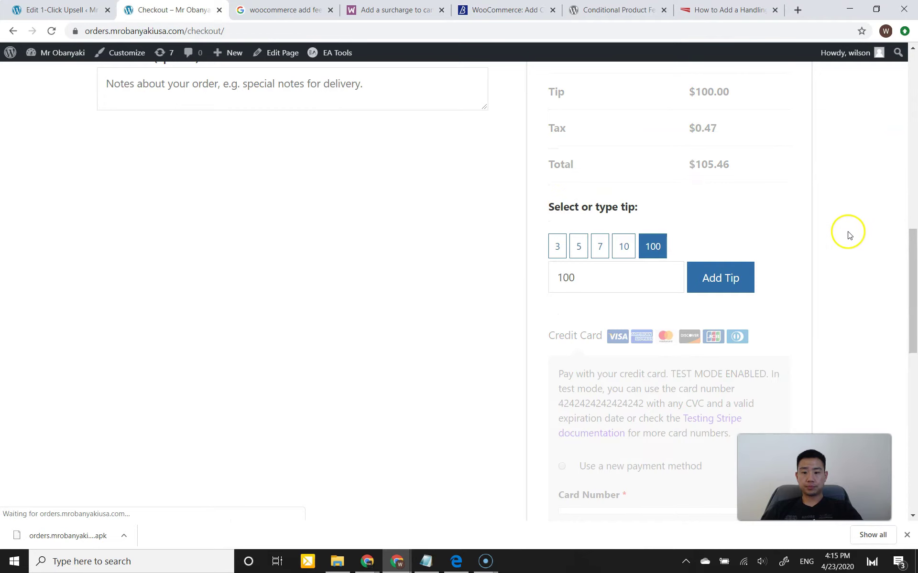
pyautogui.moveTo(912, 270); pyautogui.dragTo(913, 401)
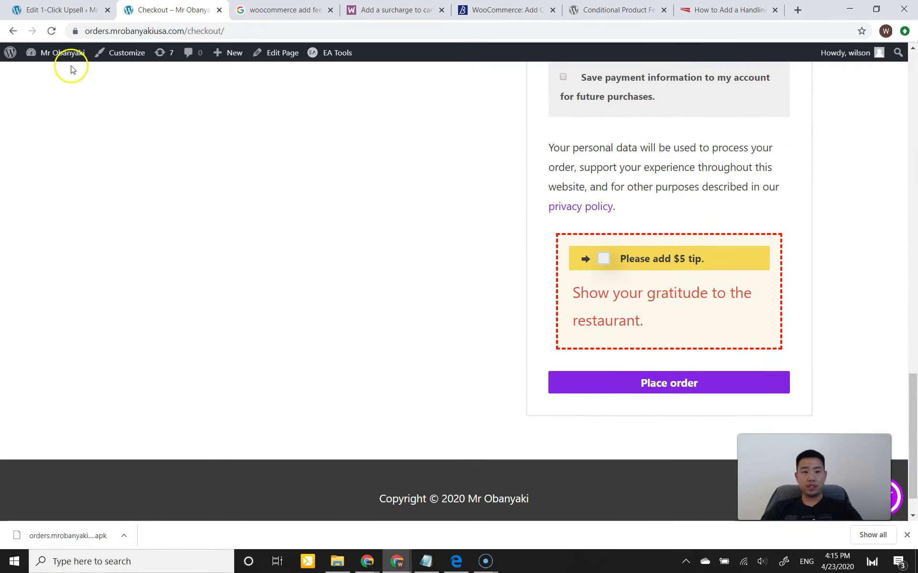
# - Review the order bump's location settings, including the available checkout positions
pyautogui.click(51, 15)
pyautogui.moveTo(908, 114); pyautogui.dragTo(898, 232)
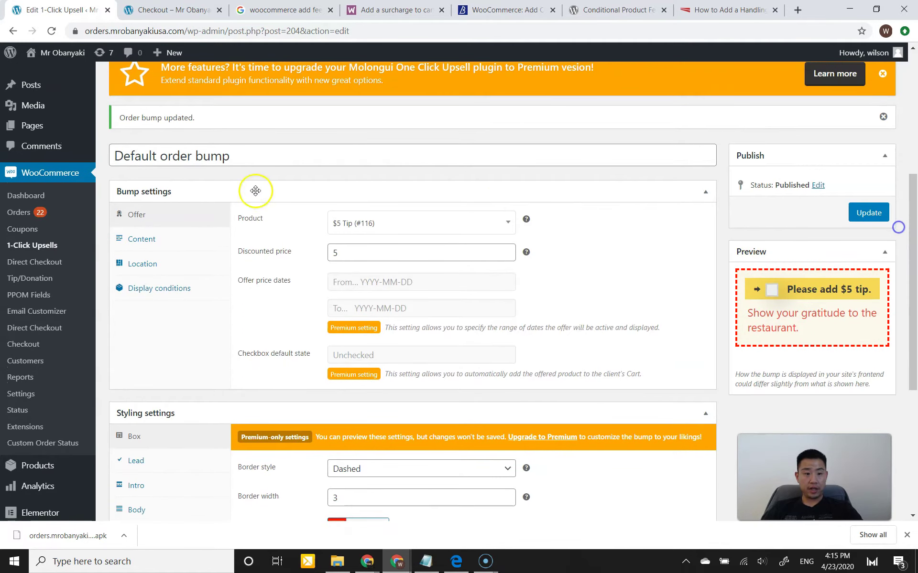
pyautogui.click(194, 240)
pyautogui.click(180, 269)
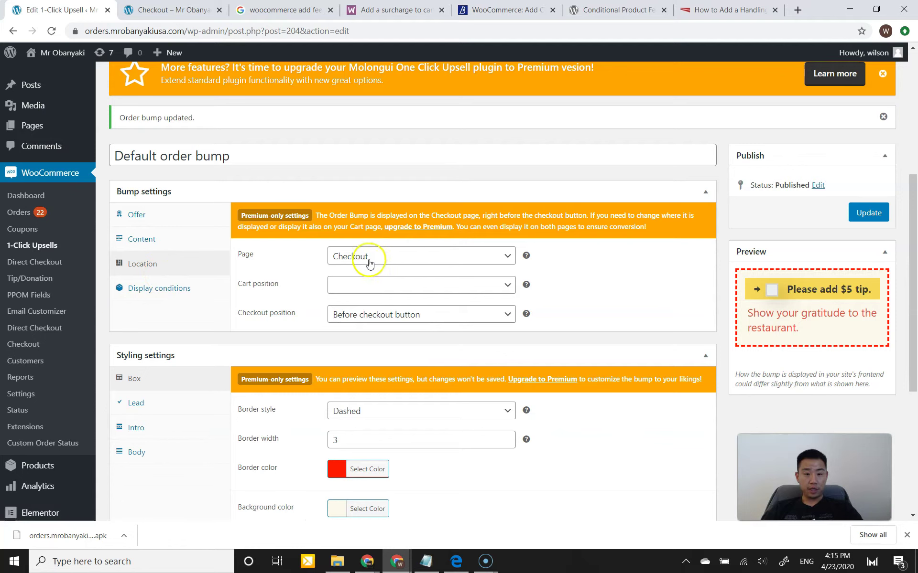
pyautogui.click(377, 317)
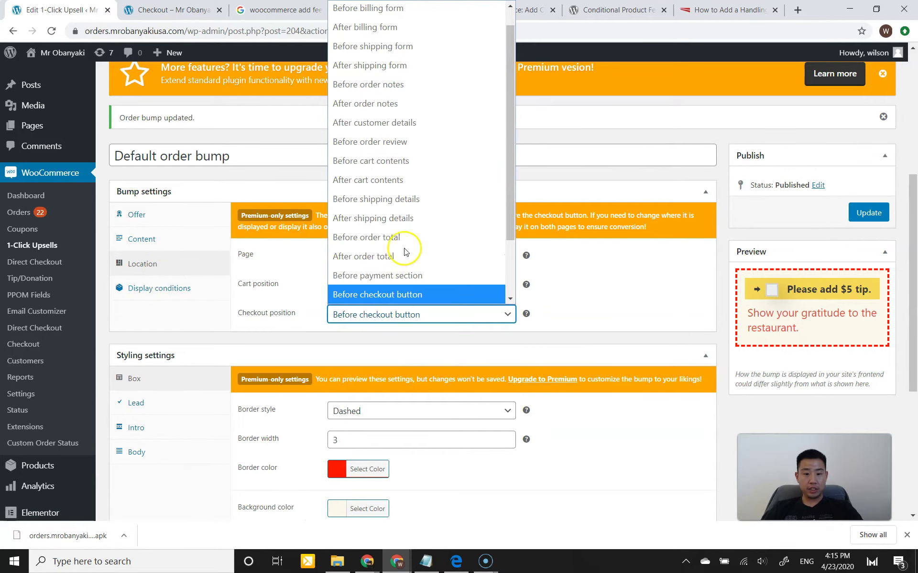
pyautogui.scroll(-3, 505, 184)
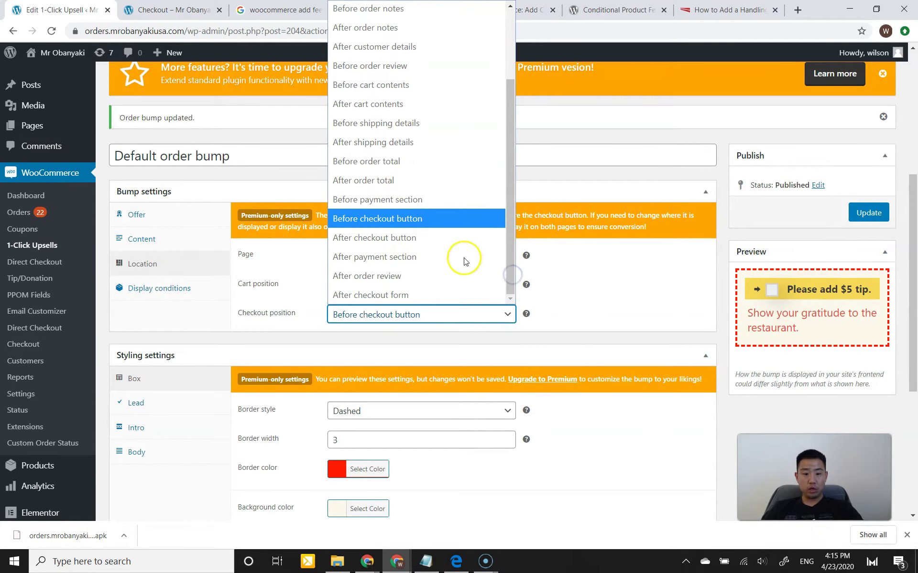
pyautogui.scroll(3, 507, 260)
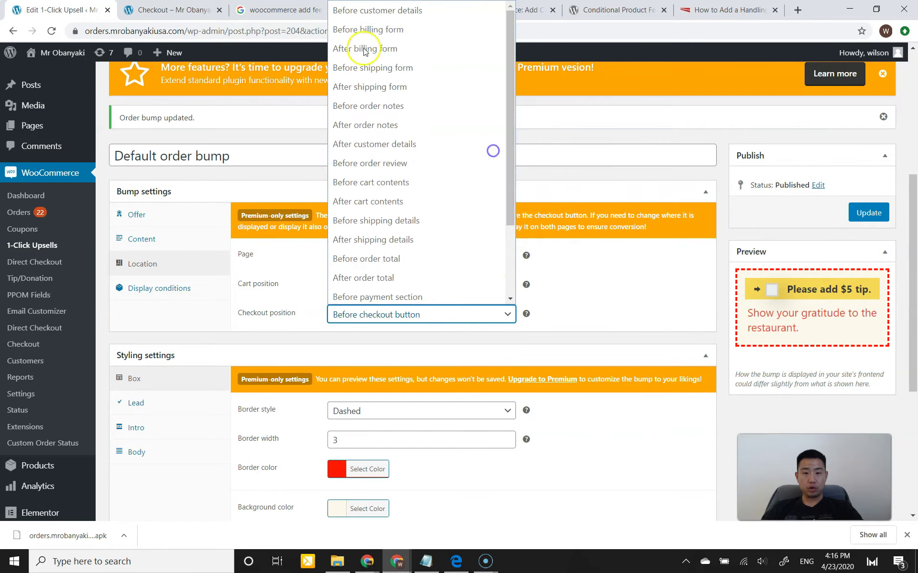
pyautogui.click(578, 132)
pyautogui.moveTo(915, 201); pyautogui.dragTo(913, 233)
# - Accept the $5 tip offer on the checkout page and review the order summary and the offer box
pyautogui.click(190, 9)
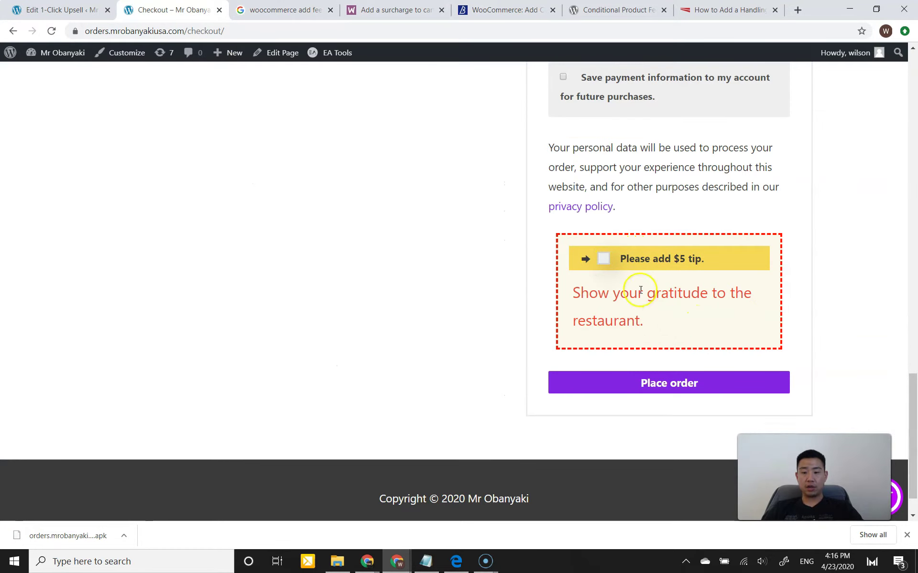
pyautogui.click(603, 259)
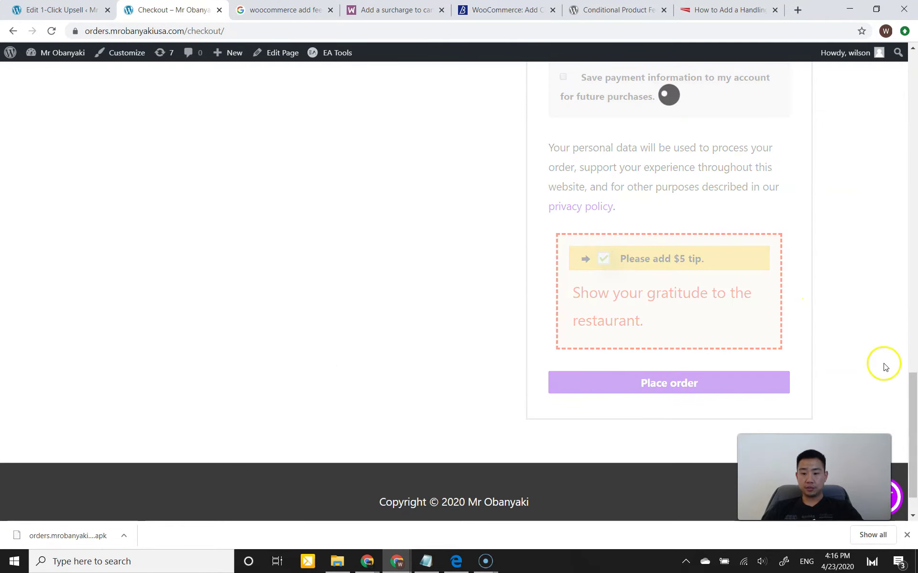
pyautogui.moveTo(913, 383); pyautogui.dragTo(906, 201)
pyautogui.scroll(4, 719, 297)
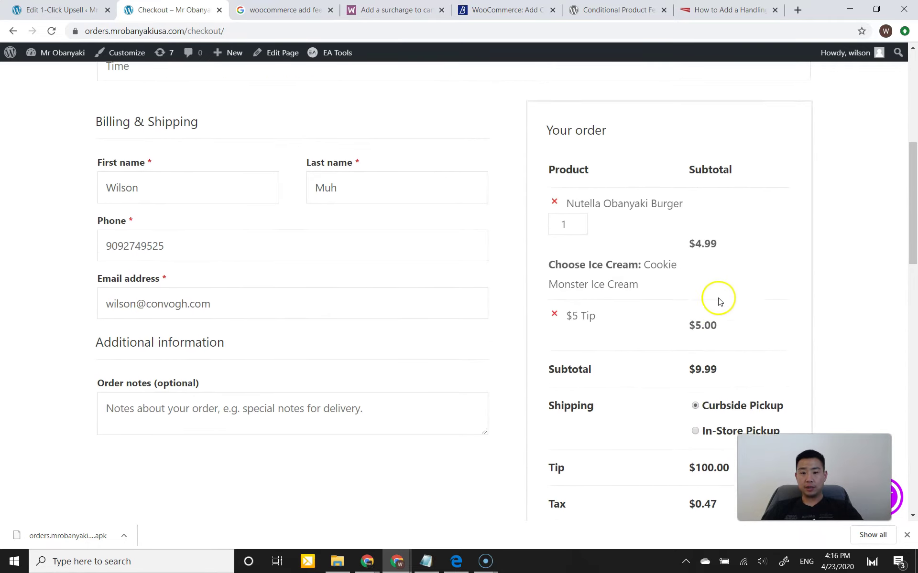
pyautogui.scroll(-4, 714, 299)
pyautogui.scroll(-1, 712, 301)
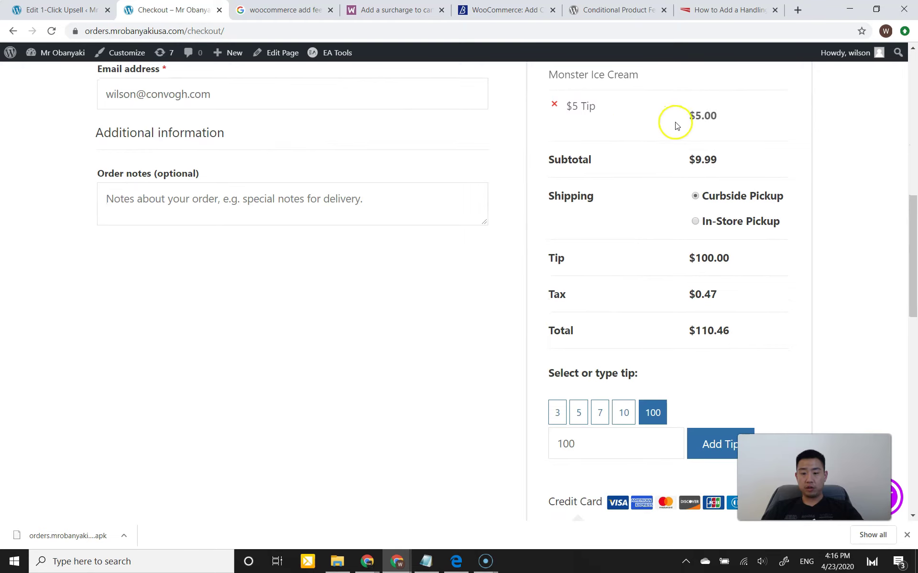
pyautogui.scroll(-1, 859, 265)
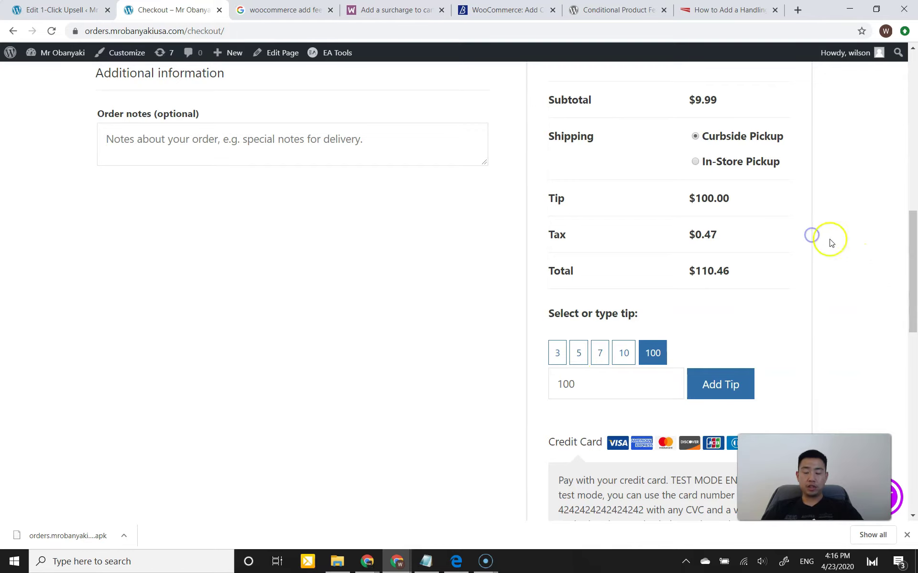
pyautogui.moveTo(911, 260); pyautogui.dragTo(912, 385)
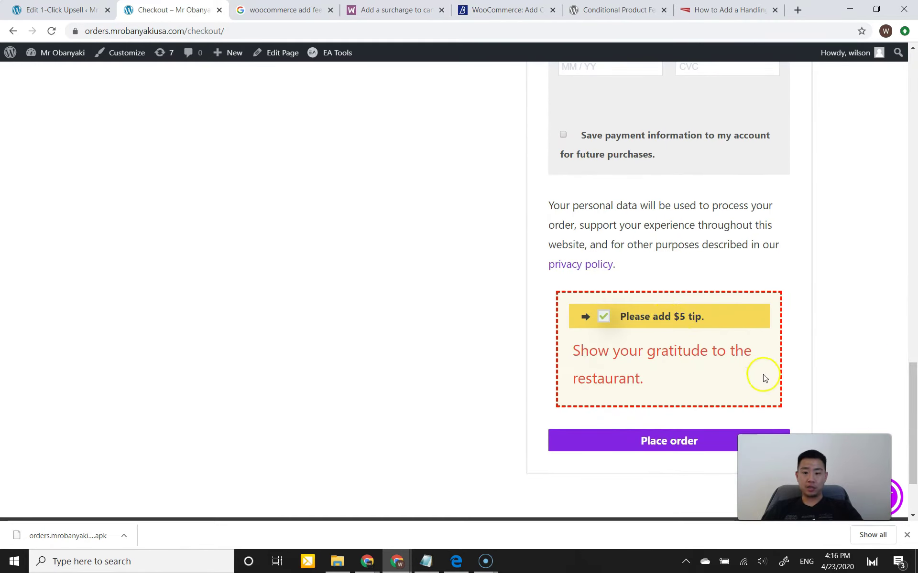
pyautogui.click(911, 392)
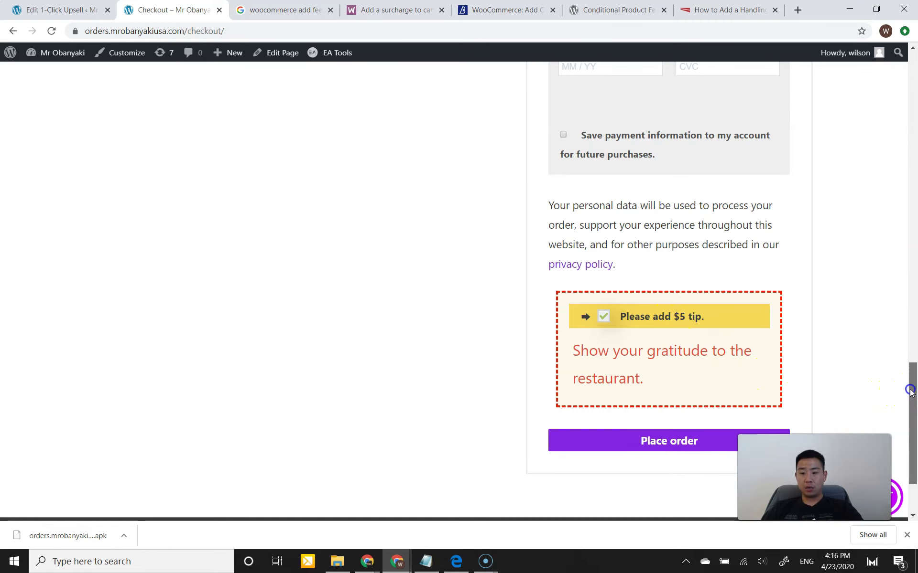
# - Return to the order bump editor and look over its location and box styling settings
pyautogui.click(77, 11)
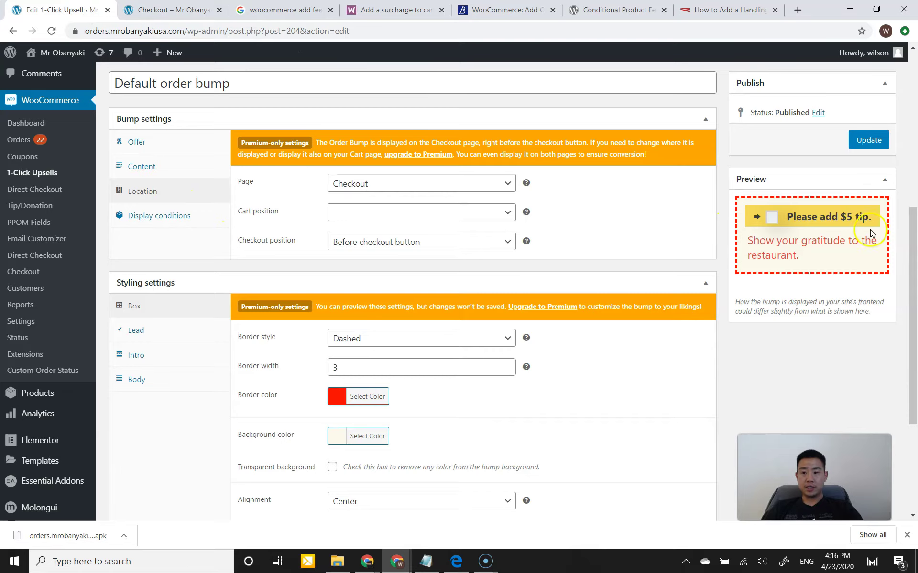
pyautogui.moveTo(911, 231); pyautogui.dragTo(910, 225)
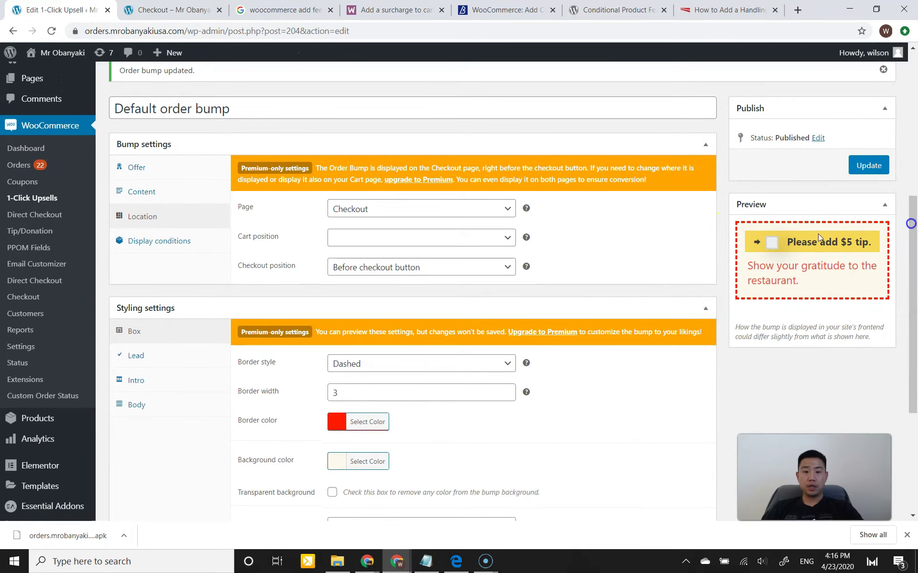
pyautogui.scroll(-4, 584, 245)
pyautogui.scroll(1, 587, 260)
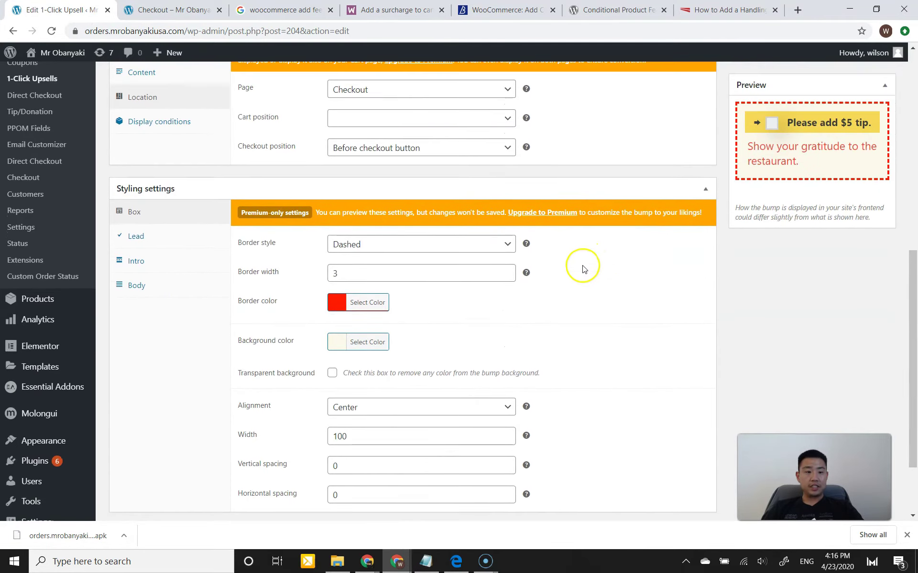
pyautogui.scroll(3, 287, 196)
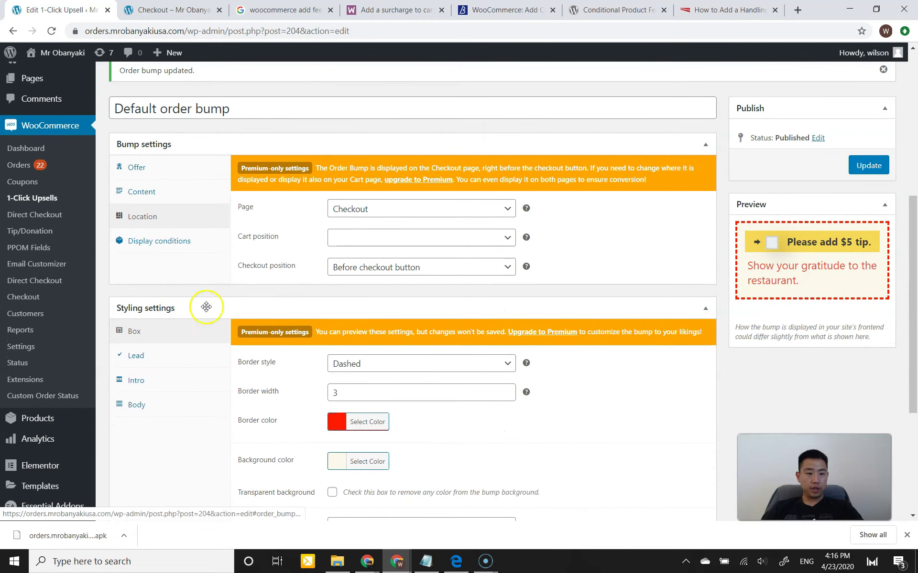
pyautogui.scroll(-4, 206, 310)
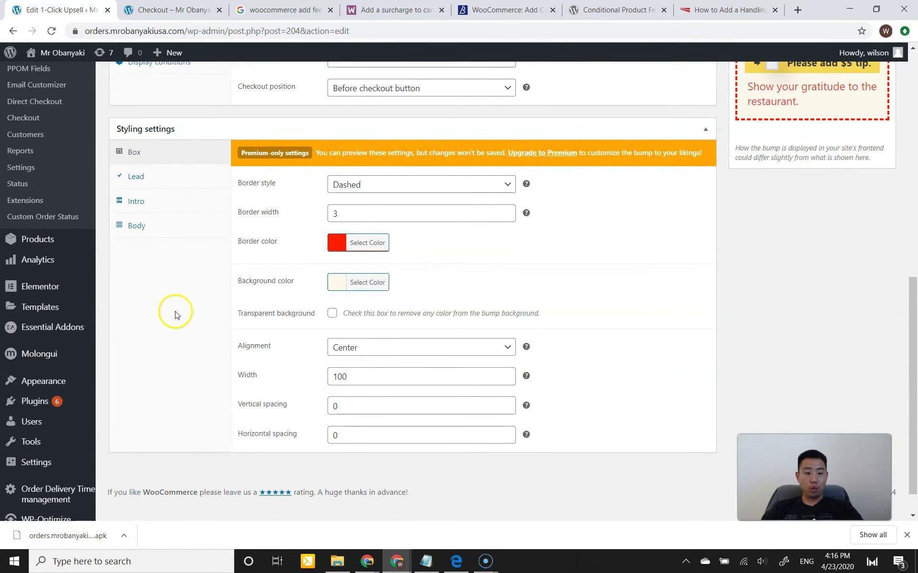
# - Deactivate the Molongui One Click Upsell For WooCommerce plugin among the installed plugins
pyautogui.moveTo(37, 399)
pyautogui.click(111, 406)
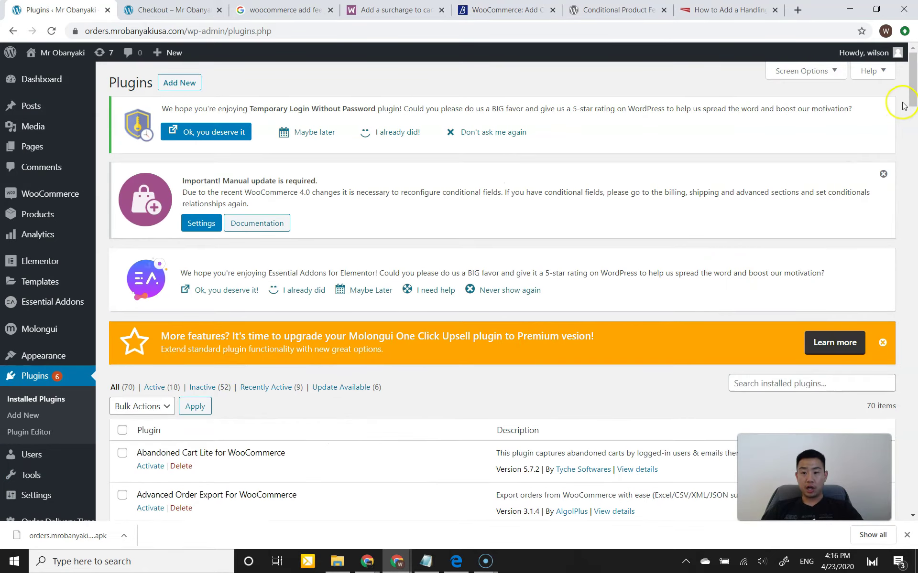
pyautogui.moveTo(911, 104); pyautogui.dragTo(870, 279)
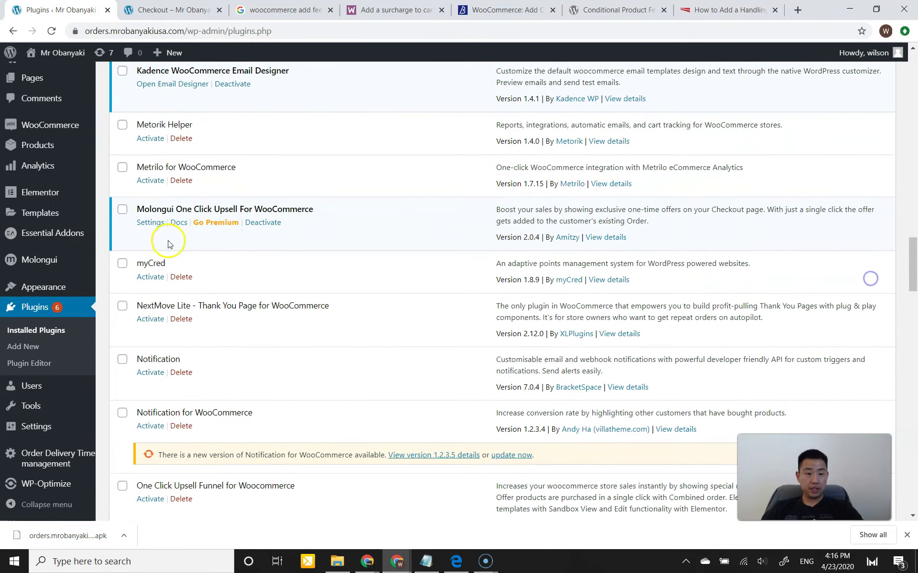
pyautogui.click(262, 223)
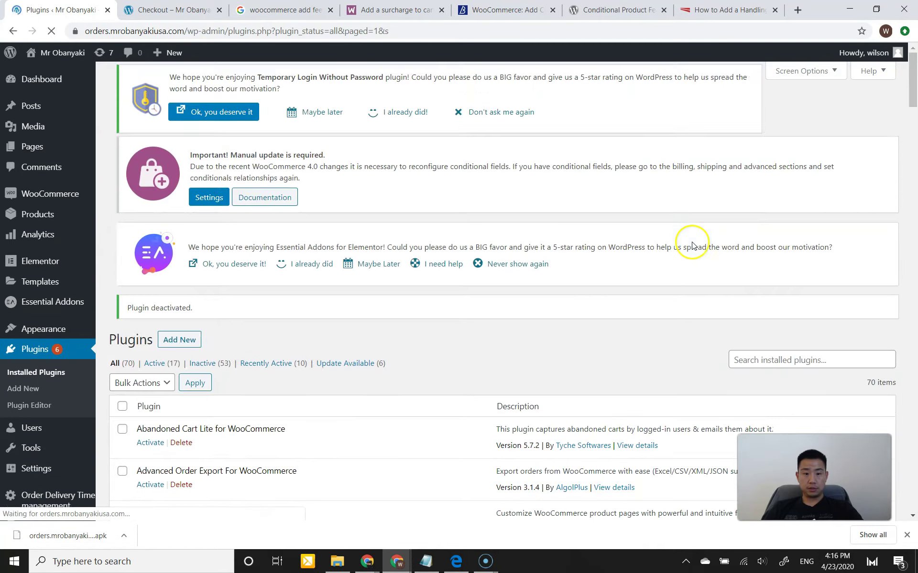
# - Activate the One Click Upsell Funnel for Woocommerce plugin and open its 1 Click Upsell page
pyautogui.moveTo(909, 94); pyautogui.dragTo(893, 317)
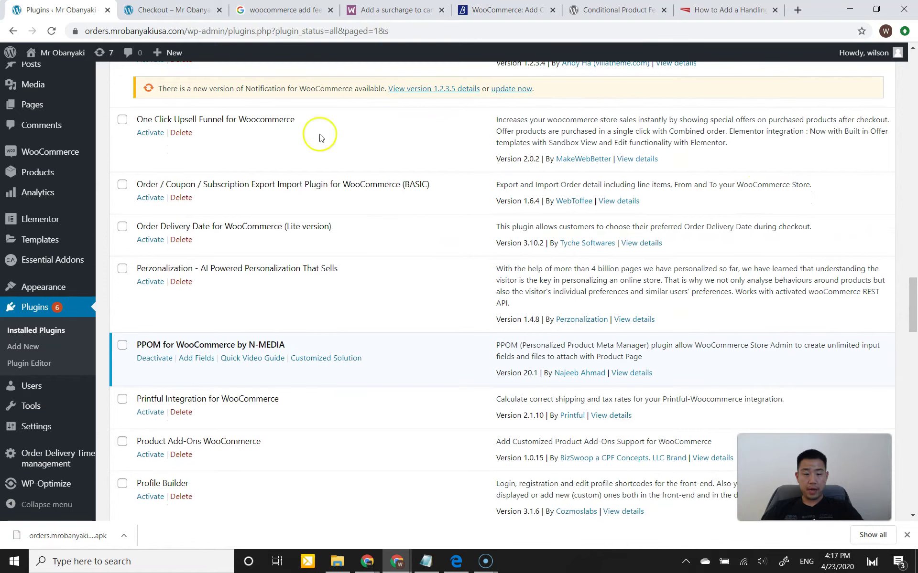
pyautogui.click(149, 133)
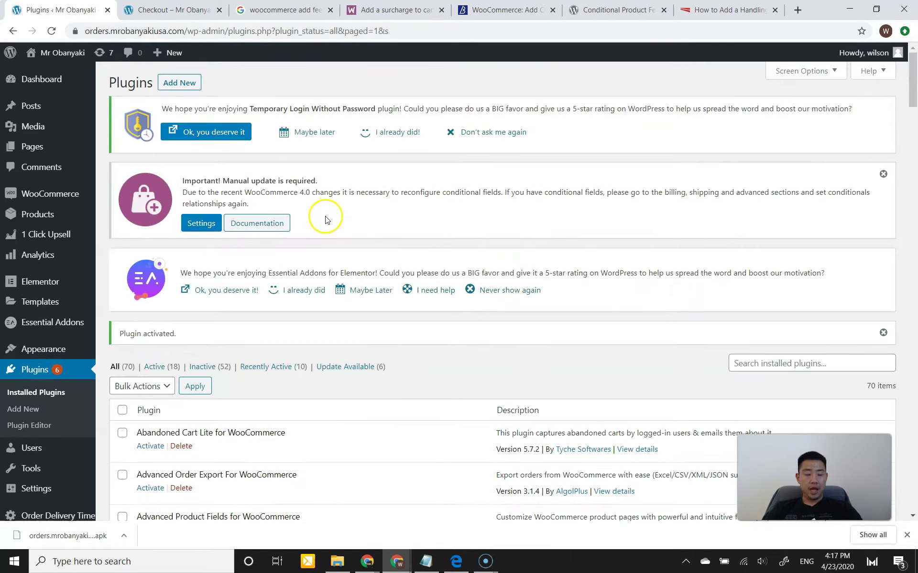
pyautogui.click(54, 235)
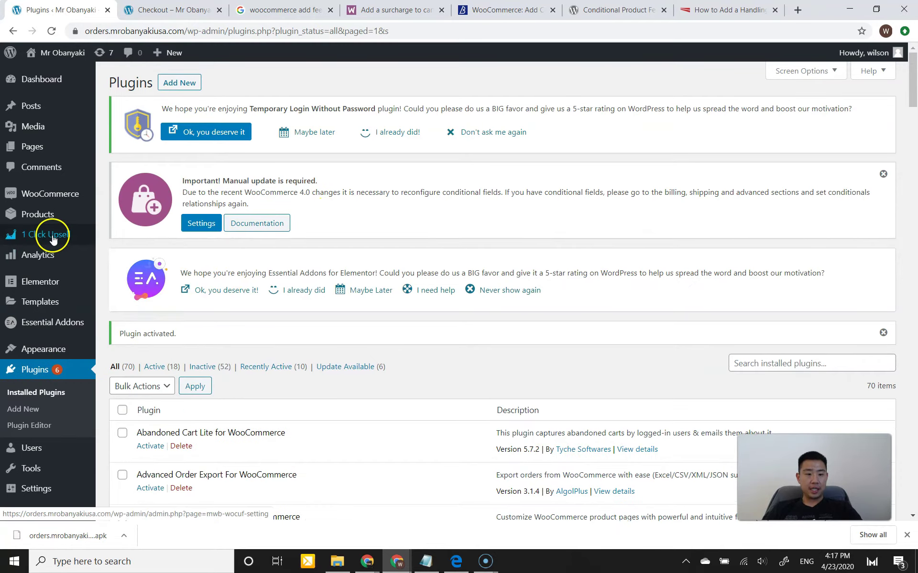
# - Look through the upsell funnel plugin's overview and its available sections
pyautogui.scroll(-4, 312, 318)
pyautogui.scroll(-3, 312, 317)
pyautogui.scroll(5, 308, 318)
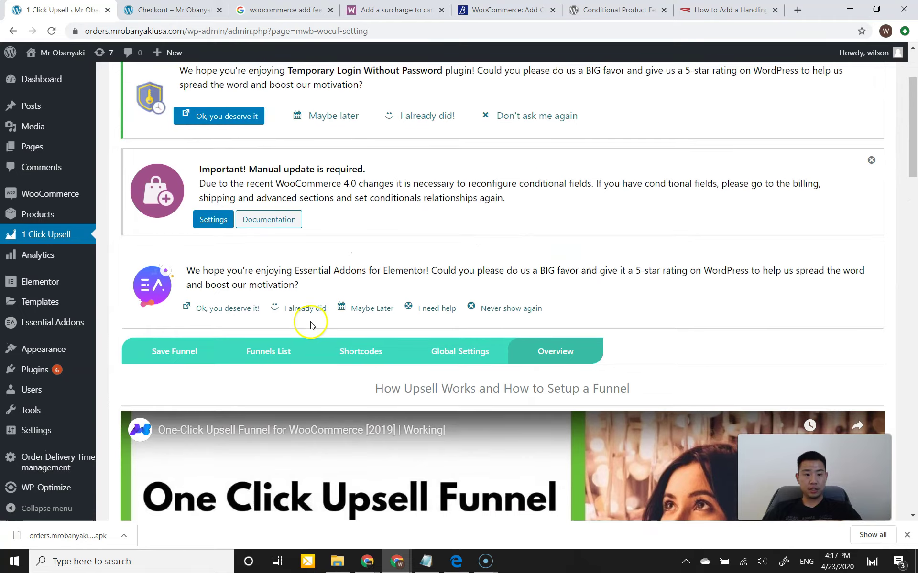
pyautogui.scroll(-3, 308, 324)
pyautogui.scroll(-7, 451, 299)
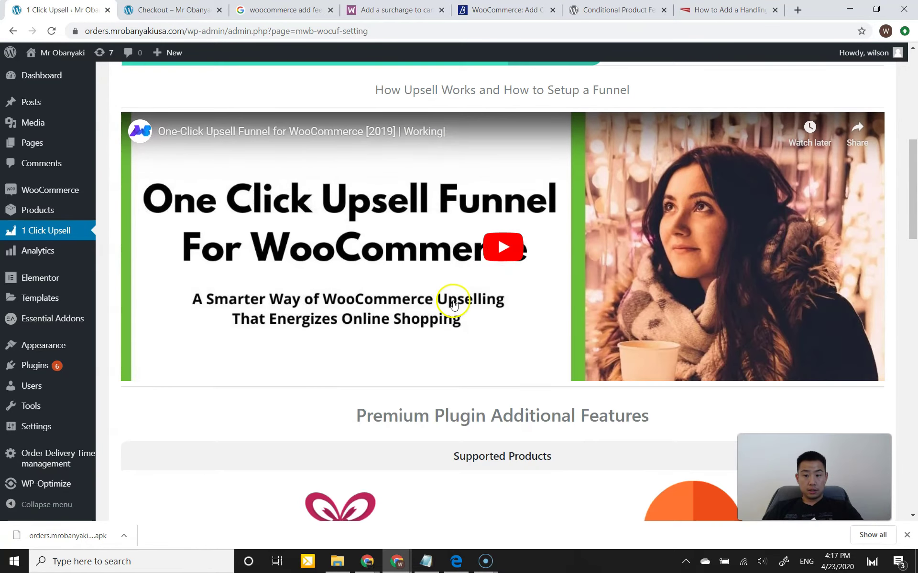
pyautogui.scroll(9, 452, 306)
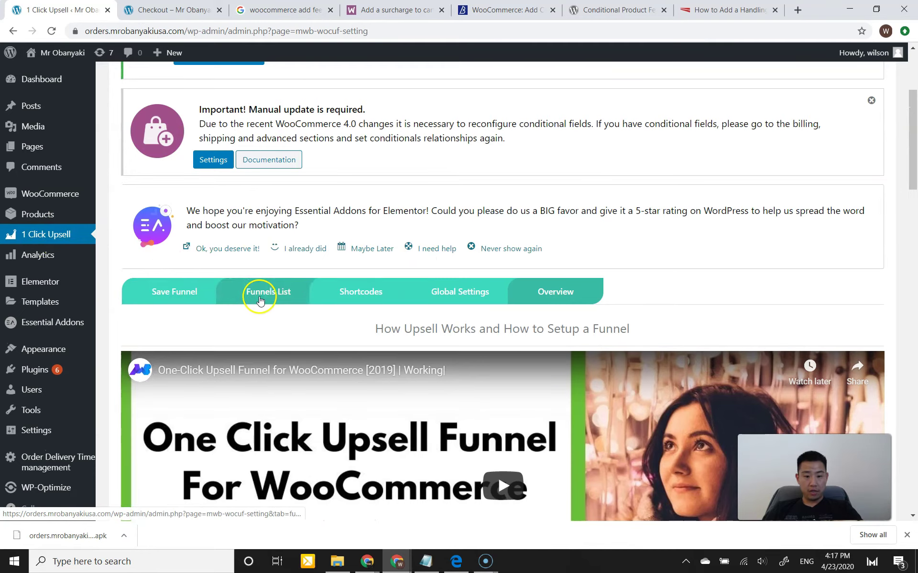
# - Go back to the installed plugins and deactivate One Click Upsell Funnel for Woocommerce
pyautogui.click(12, 32)
pyautogui.moveTo(912, 102); pyautogui.dragTo(910, 291)
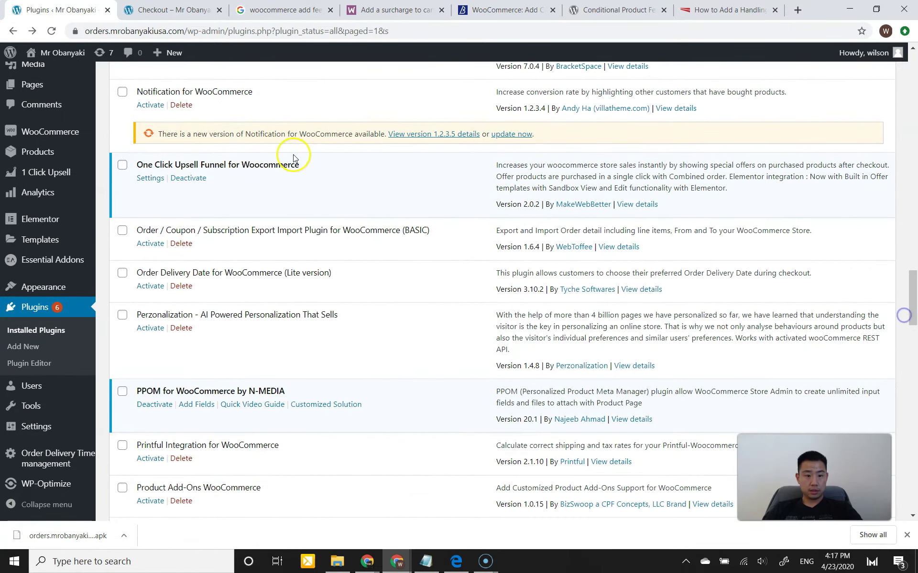
pyautogui.click(201, 178)
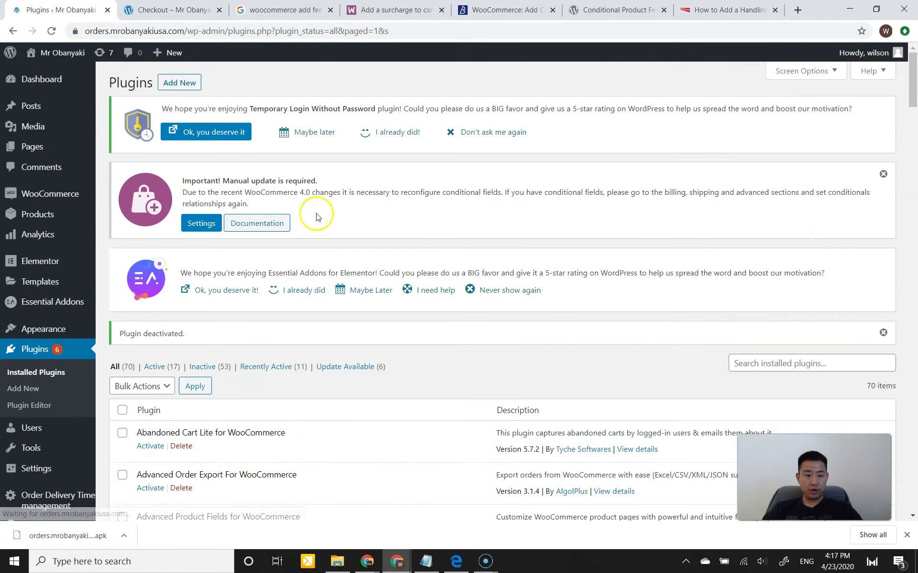
# - Find the MakeWebBetter plugins among the installed plugins and activate Upsell Order Bump Offer for WooCommerce
pyautogui.hotkey('ctrl', 'f')
pyautogui.write('makewebe')
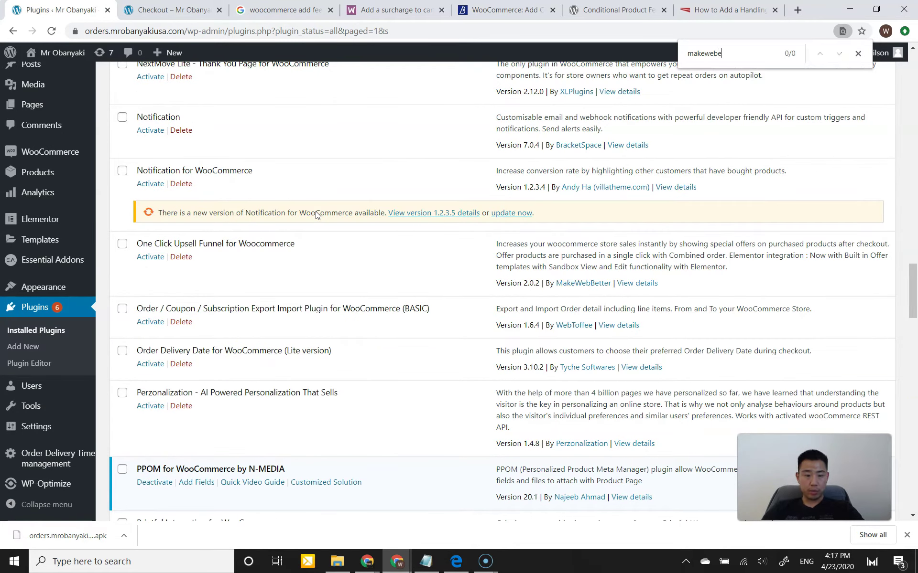
pyautogui.press('BackSpace')
pyautogui.write('bette')
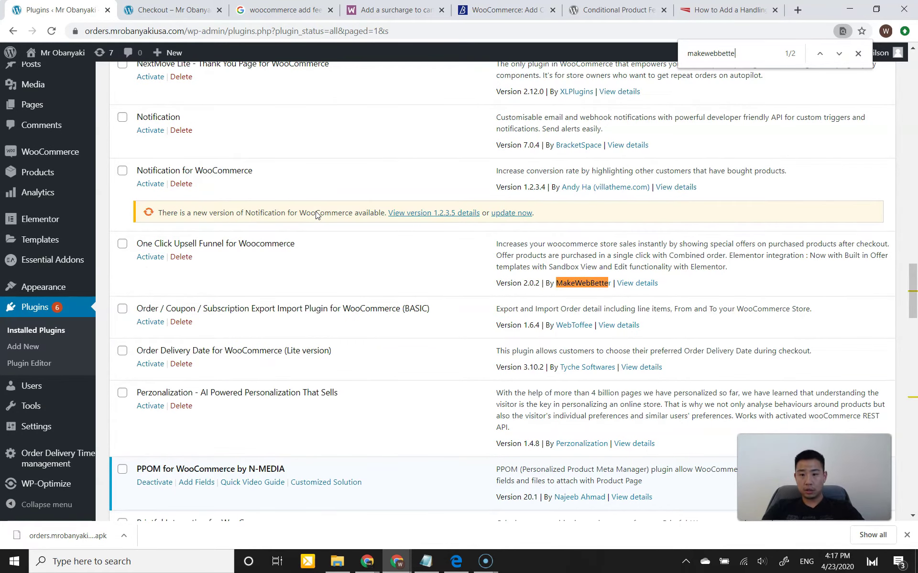
pyautogui.write('r')
pyautogui.press('Return')
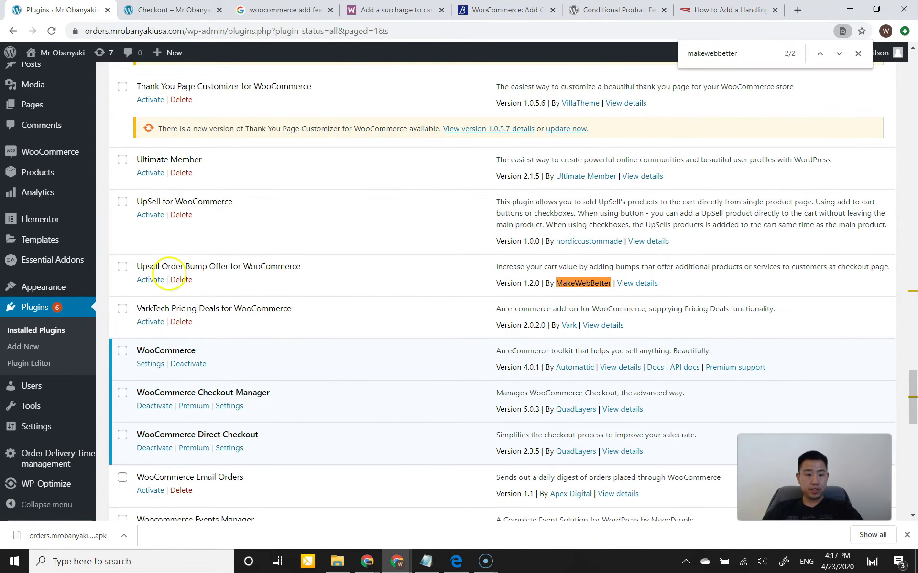
pyautogui.click(150, 279)
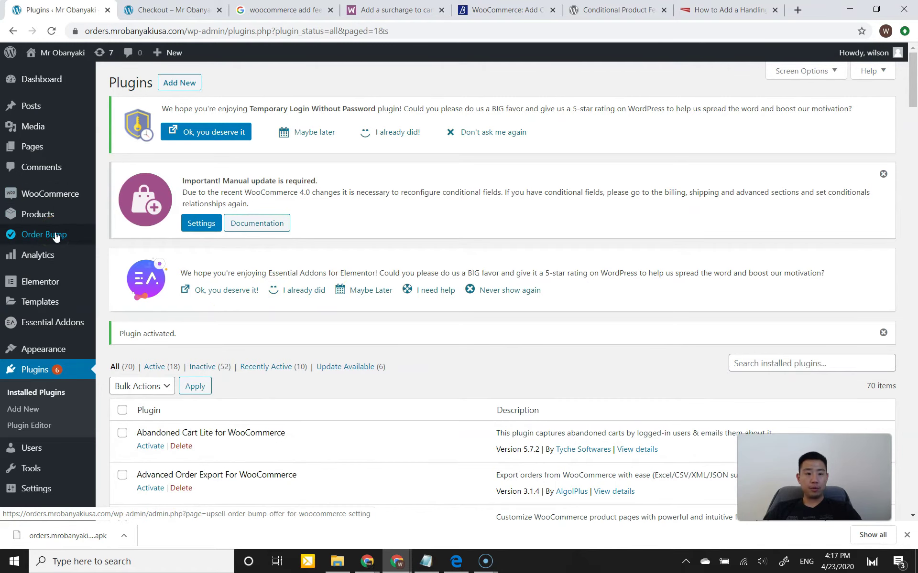
# - Open the Order Bump page, look over its overview, and open the form for Order Bump #1
pyautogui.click(56, 237)
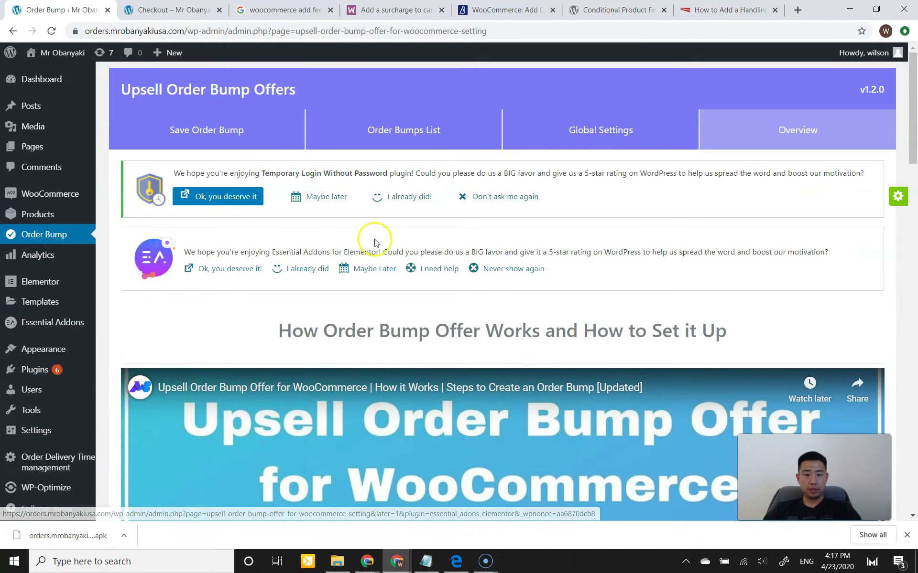
pyautogui.moveTo(910, 151)
pyautogui.mouseDown()
pyautogui.moveTo(911, 410)
pyautogui.moveTo(902, 139)
pyautogui.mouseUp()
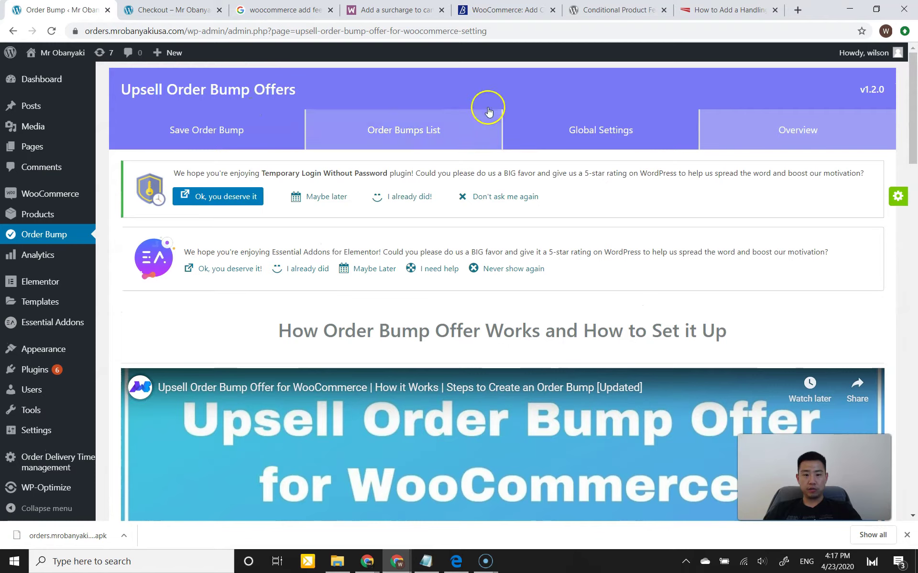
pyautogui.click(229, 138)
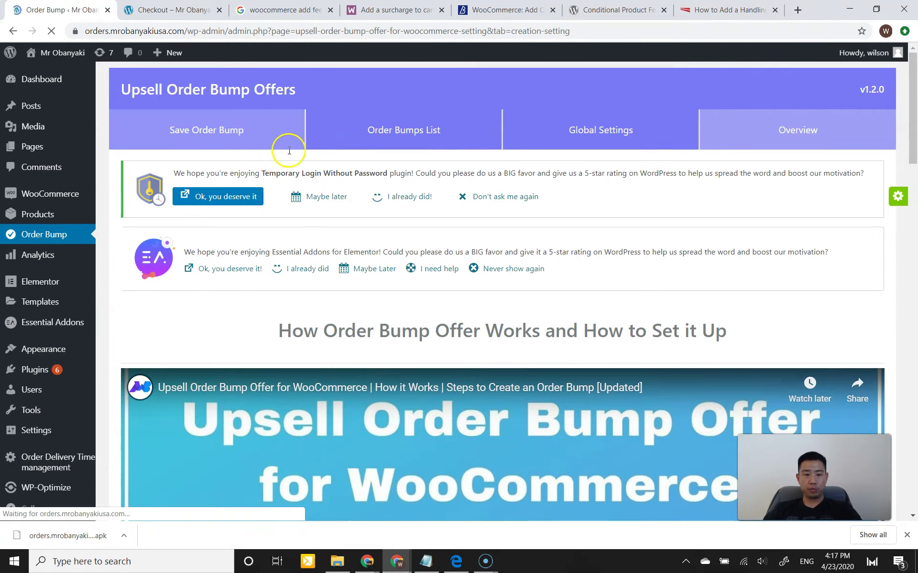
pyautogui.scroll(-4, 322, 289)
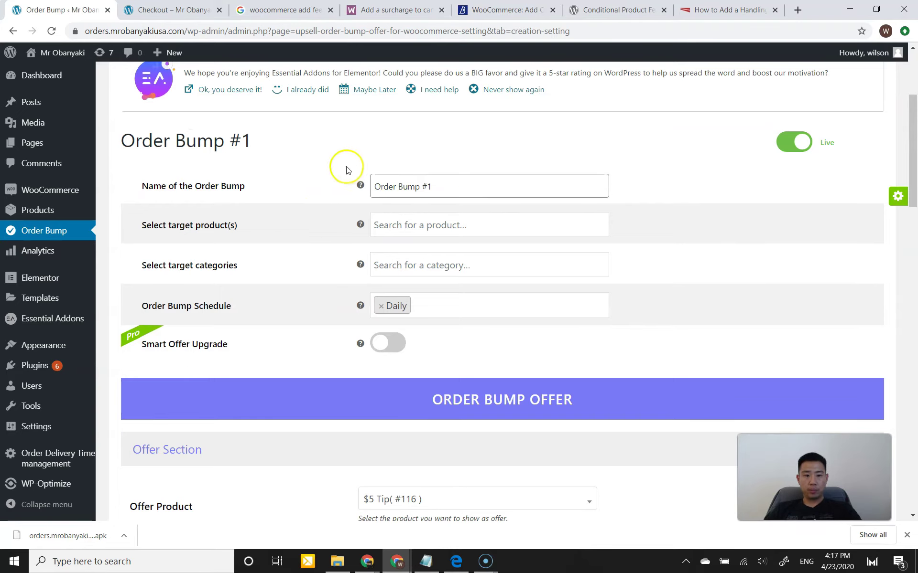
# - Search for "obanyaki burger" and set Nutella Obanyaki Burger as the target product of Order Bump #1
pyautogui.click(377, 228)
pyautogui.click(303, 199)
pyautogui.scroll(-1, 303, 199)
pyautogui.click(424, 160)
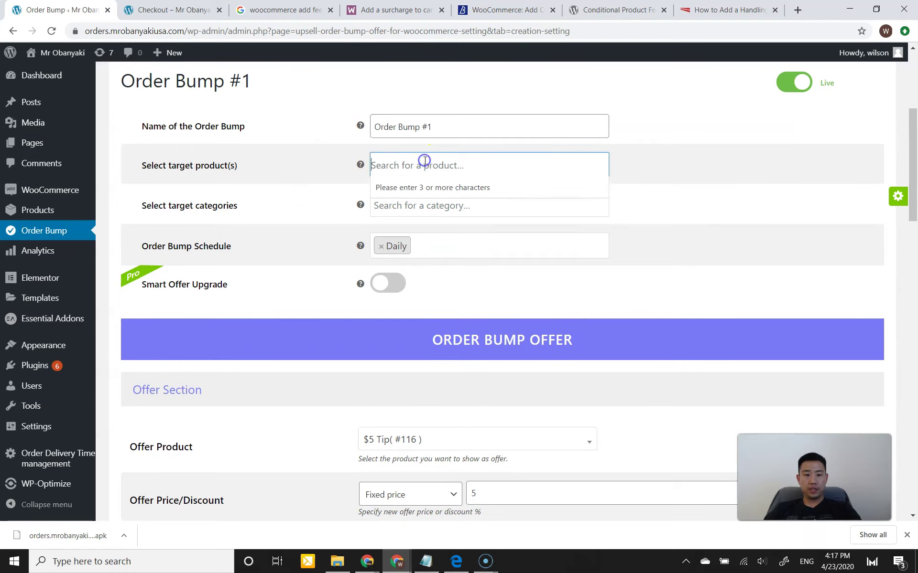
pyautogui.click(310, 159)
pyautogui.click(307, 166)
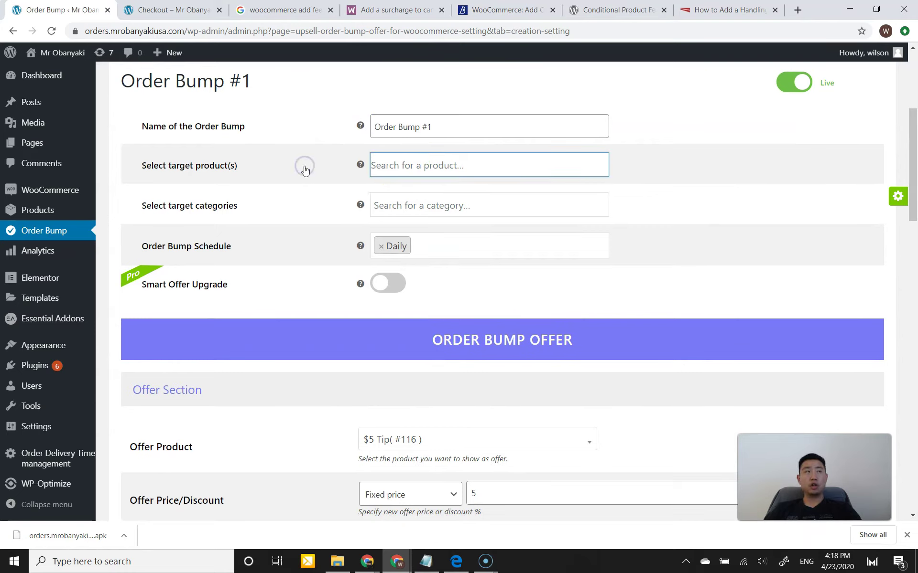
pyautogui.click(307, 167)
pyautogui.click(305, 167)
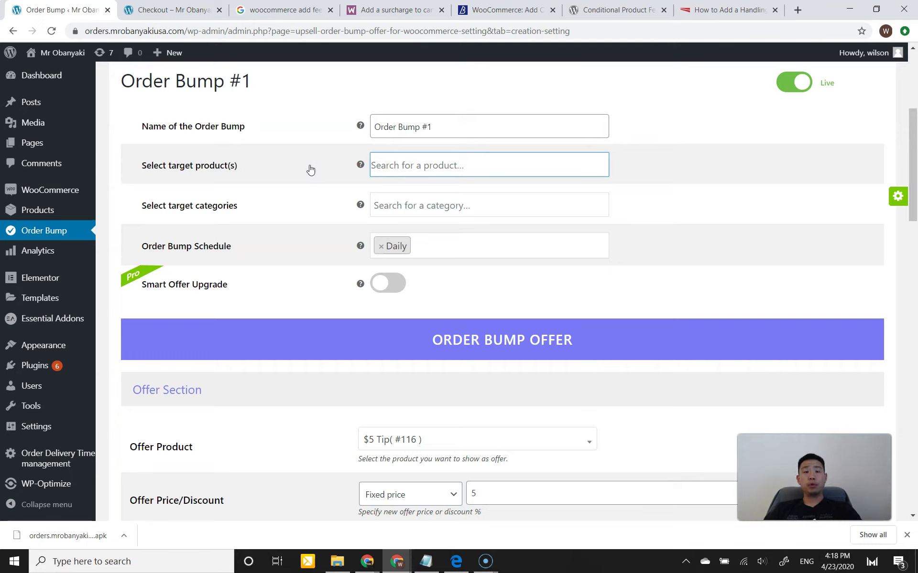
pyautogui.click(409, 168)
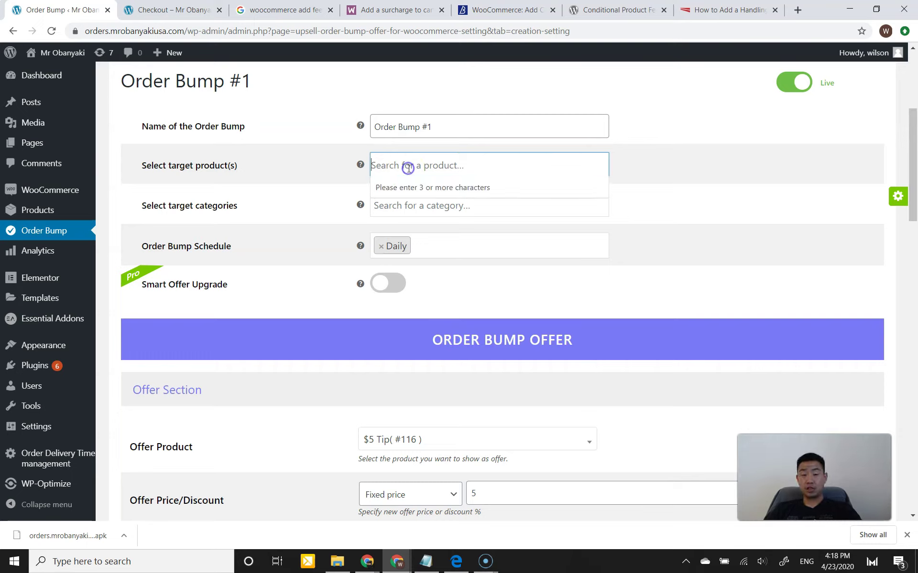
pyautogui.click(394, 168)
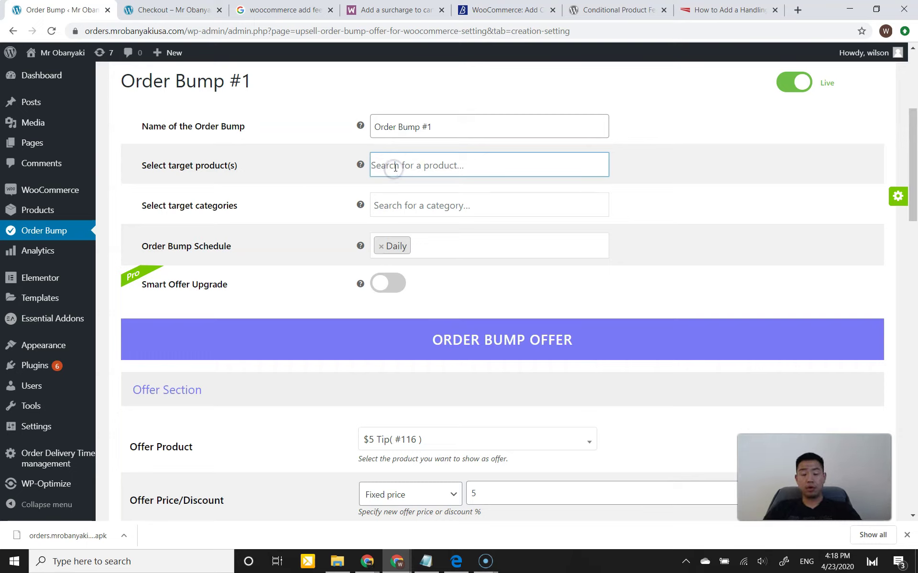
pyautogui.write('obanyaki')
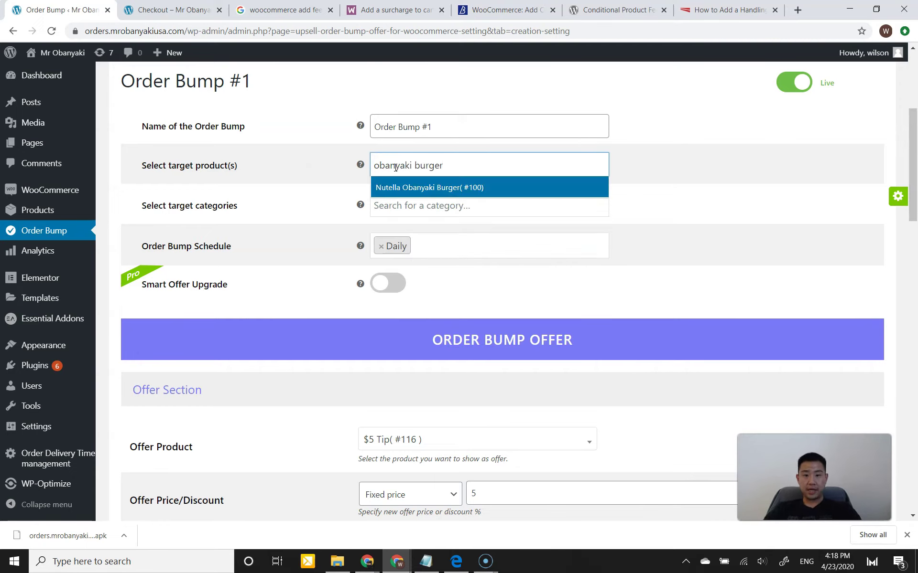
pyautogui.write(' burger')
pyautogui.click(398, 187)
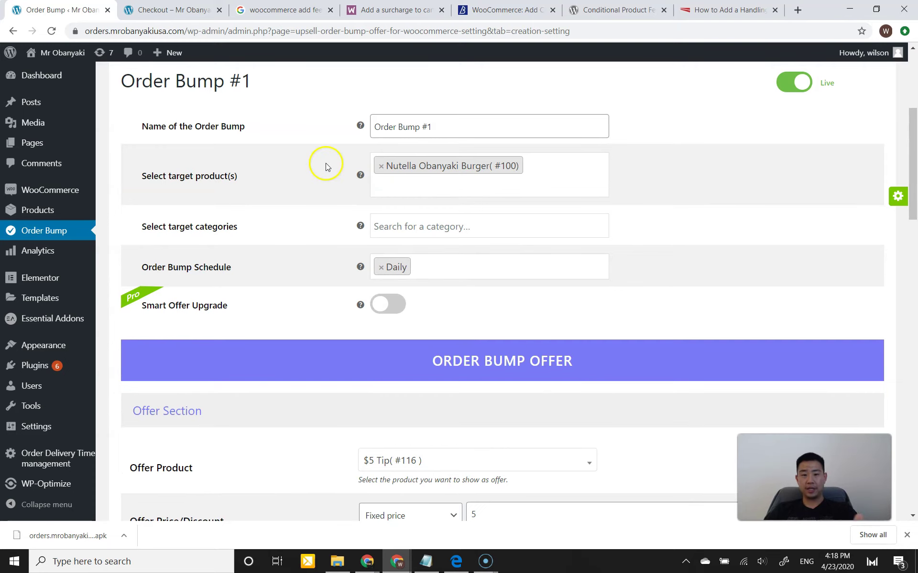
# - Add the Ice Cream category as a target category of Order Bump #1
pyautogui.moveTo(160, 46)
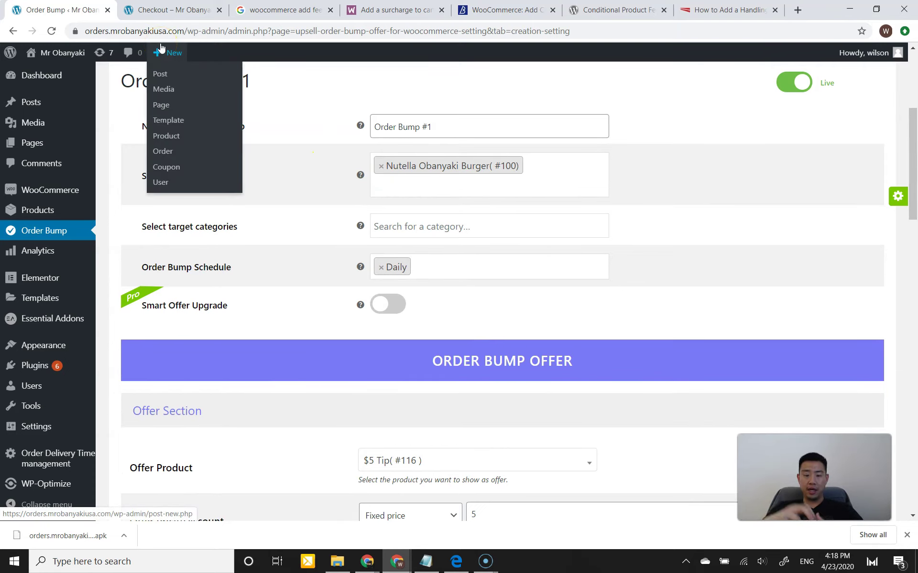
pyautogui.scroll(-6, 336, 171)
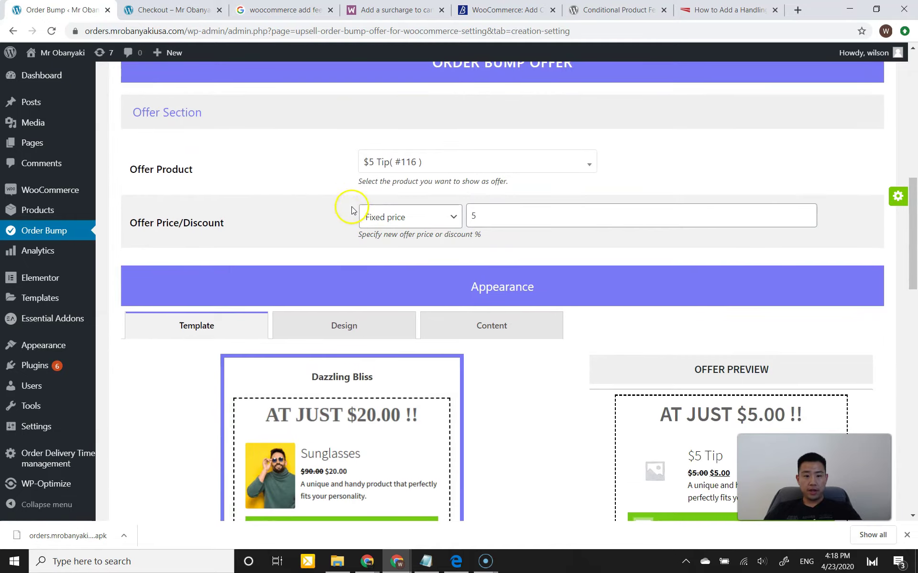
pyautogui.scroll(4, 348, 203)
pyautogui.scroll(1, 345, 203)
pyautogui.scroll(-1, 416, 188)
pyautogui.scroll(1, 403, 172)
pyautogui.click(408, 163)
pyautogui.click(324, 149)
pyautogui.click(380, 167)
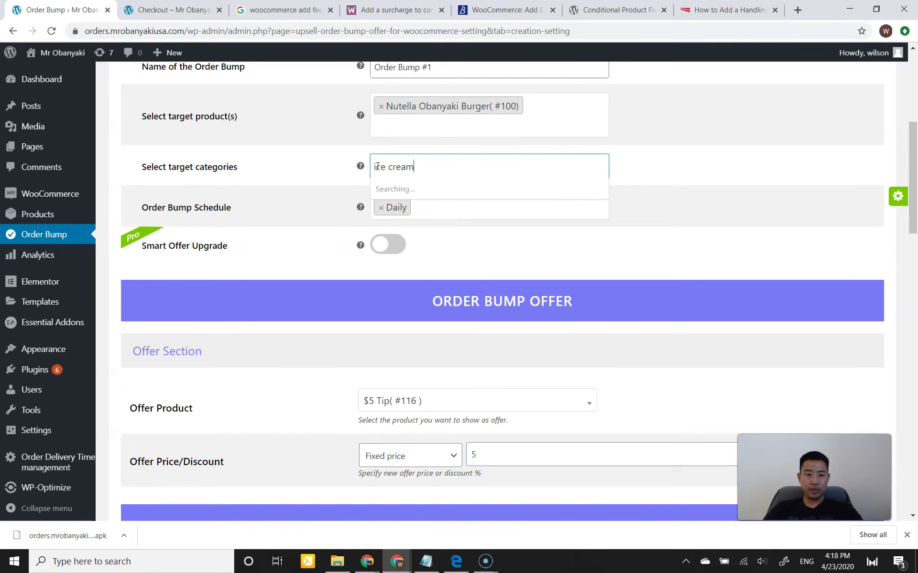
pyautogui.click(401, 186)
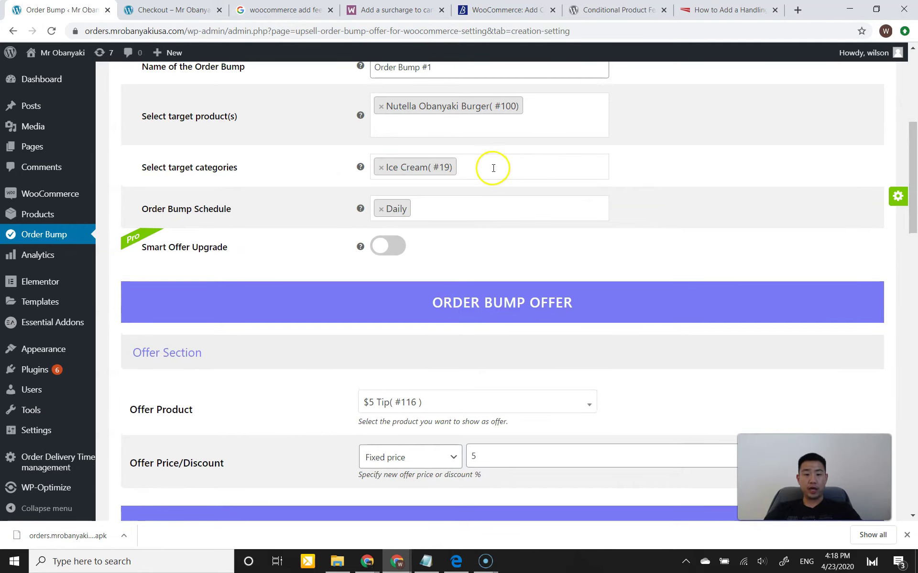
# - Clear the Ice Cream target category and reload the order bump form to discard the unsaved targeting
pyautogui.scroll(1, 283, 225)
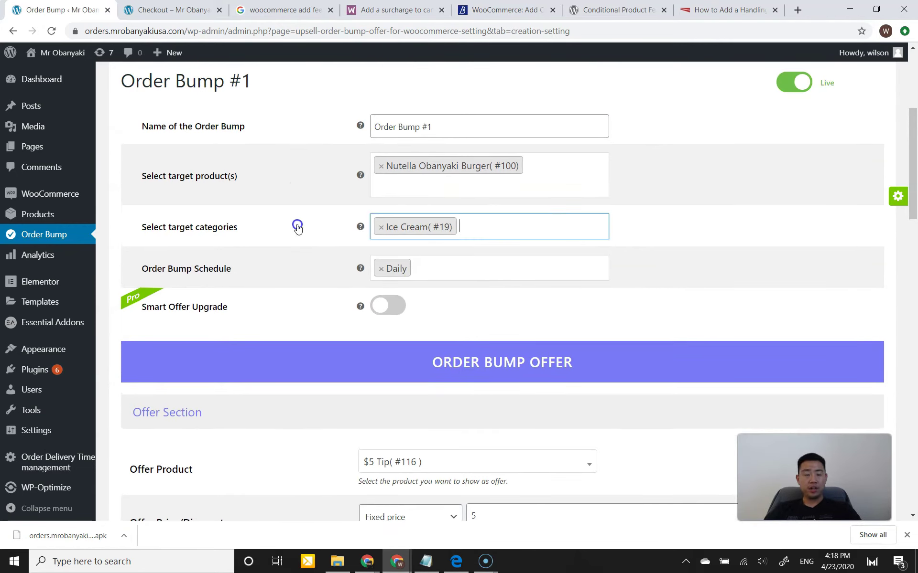
pyautogui.click(468, 235)
pyautogui.press('BackSpace')
pyautogui.scroll(5, 478, 243)
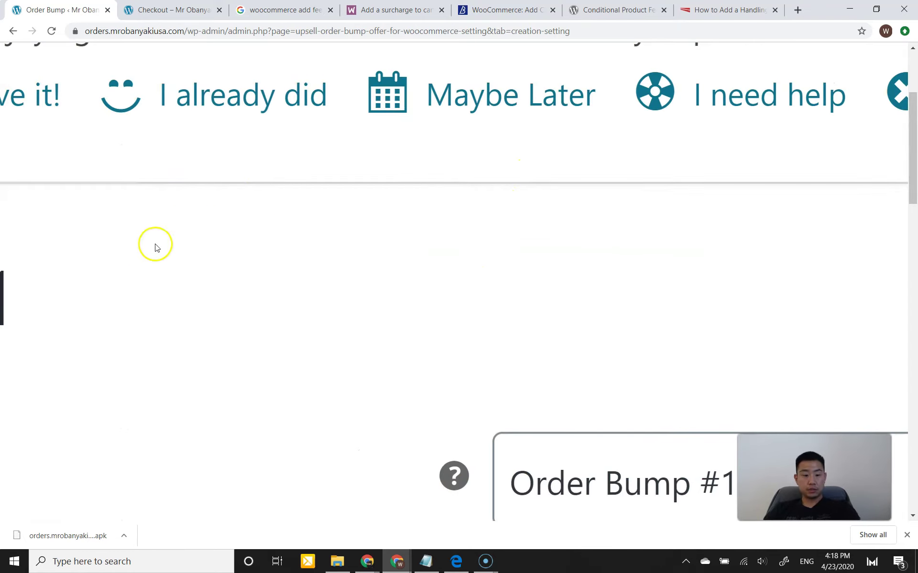
pyautogui.scroll(-3, 311, 254)
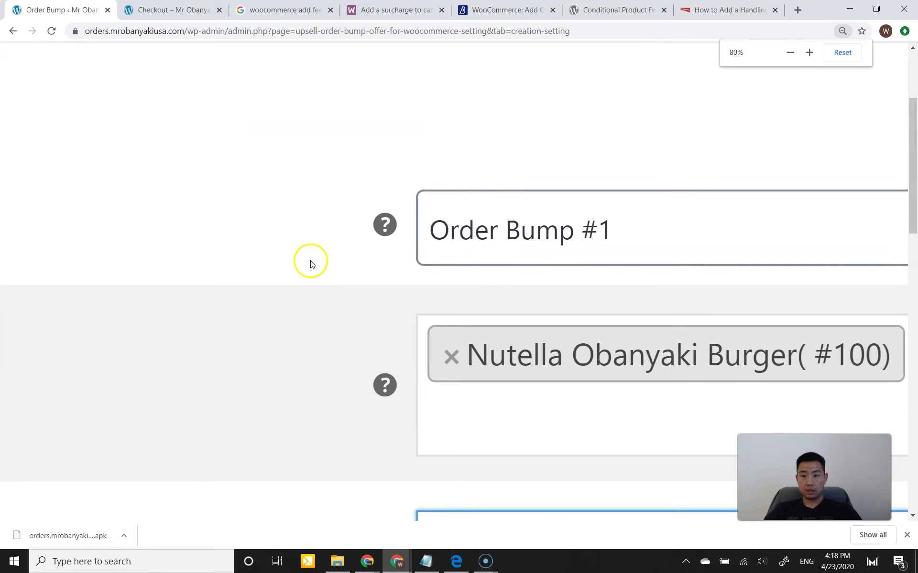
pyautogui.scroll(2, 310, 263)
pyautogui.click(51, 30)
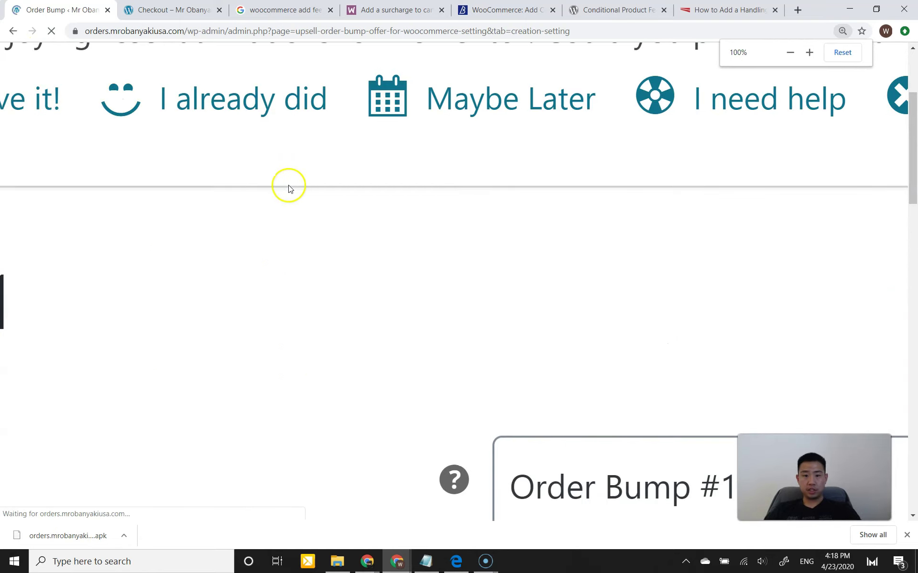
# - Open the order bump form's address in a new browser tab placed beside the original one
pyautogui.click(174, 30)
pyautogui.hotkey('ctrl', 'c')
pyautogui.click(801, 9)
pyautogui.hotkey('ctrl', 'v')
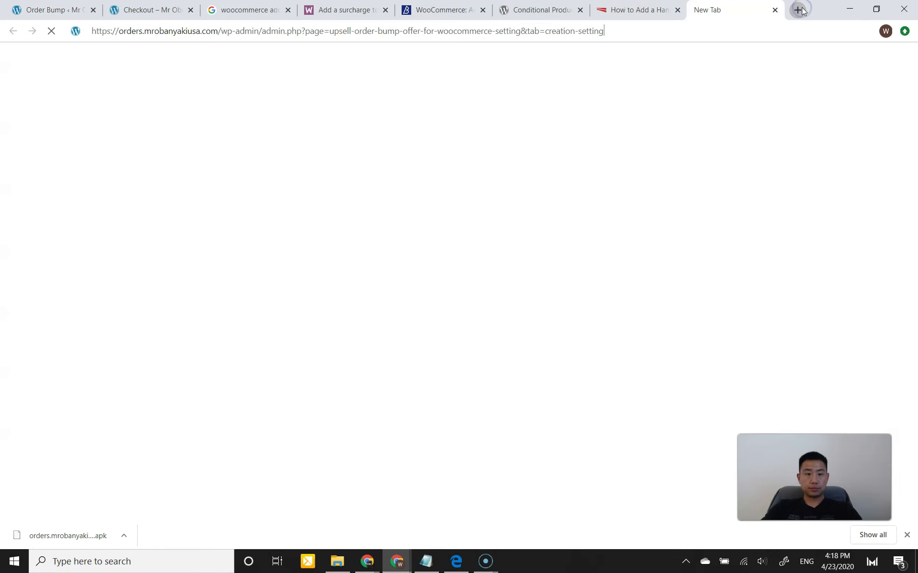
pyautogui.press('Return')
pyautogui.moveTo(731, 10); pyautogui.dragTo(184, 17)
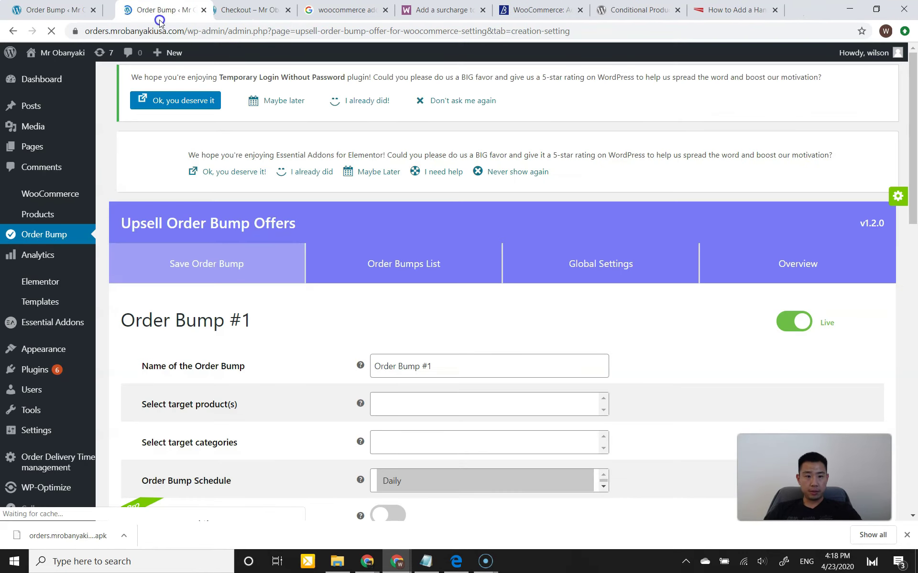
# - Look through the offer settings and templates, and save Order Bump #1 with the $5 Tip offer and no target products or categories
pyautogui.scroll(-3, 421, 232)
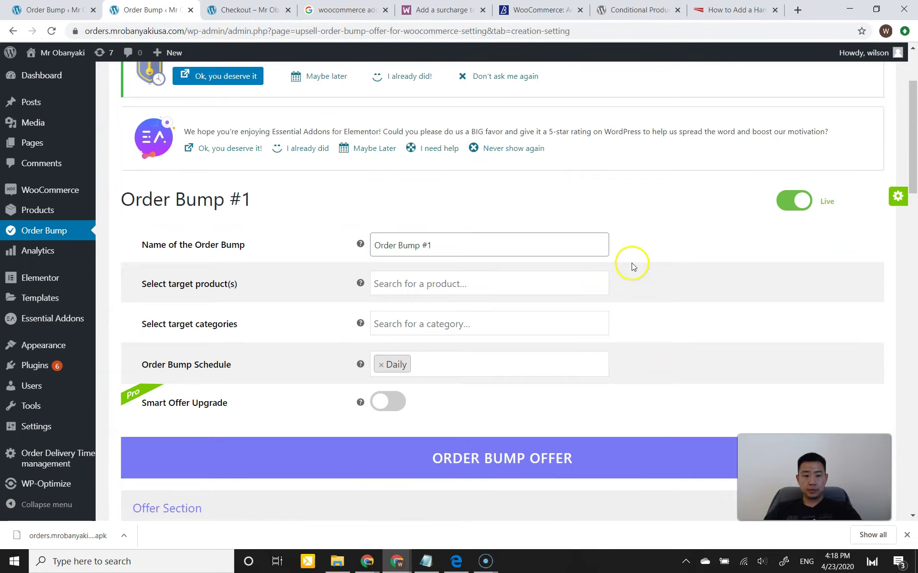
pyautogui.scroll(-3, 509, 215)
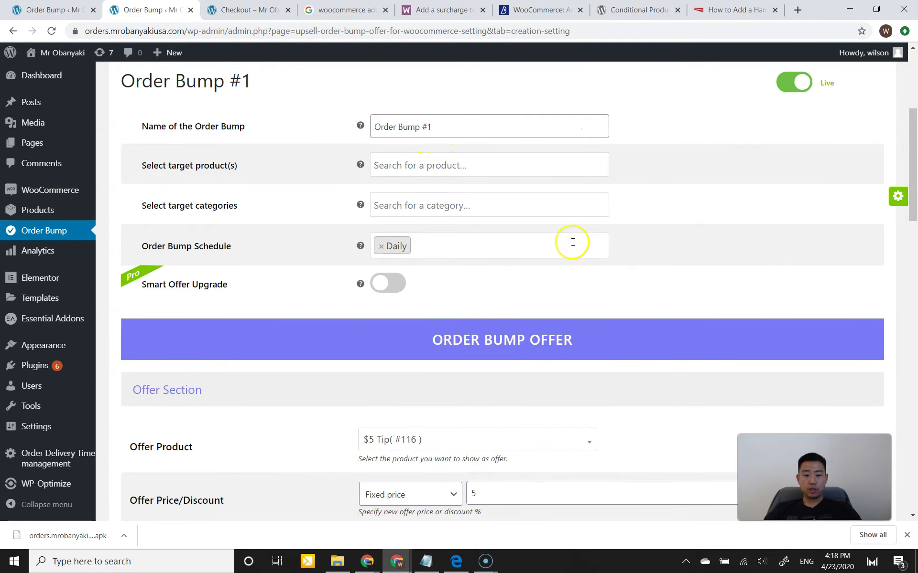
pyautogui.scroll(-15, 547, 237)
pyautogui.scroll(-8, 537, 330)
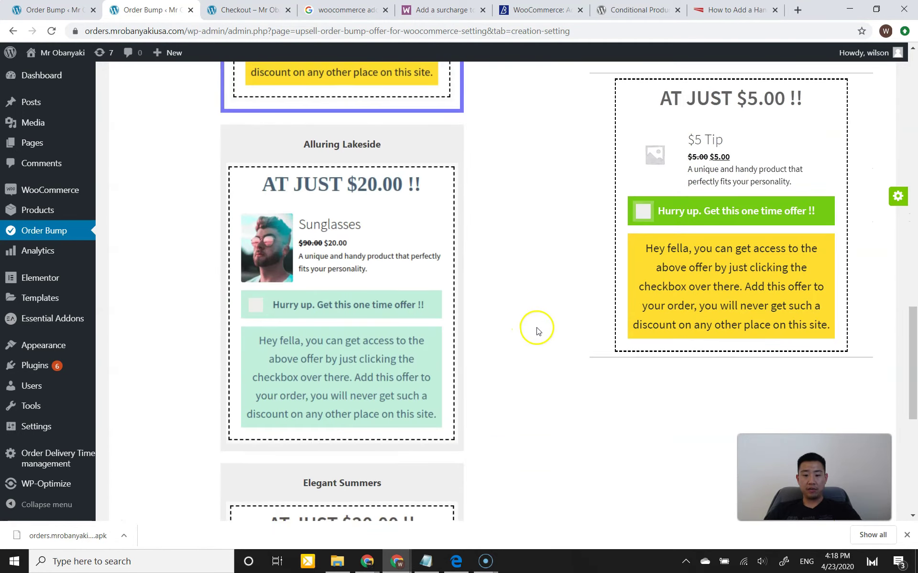
pyautogui.scroll(6, 538, 330)
pyautogui.scroll(-6, 540, 329)
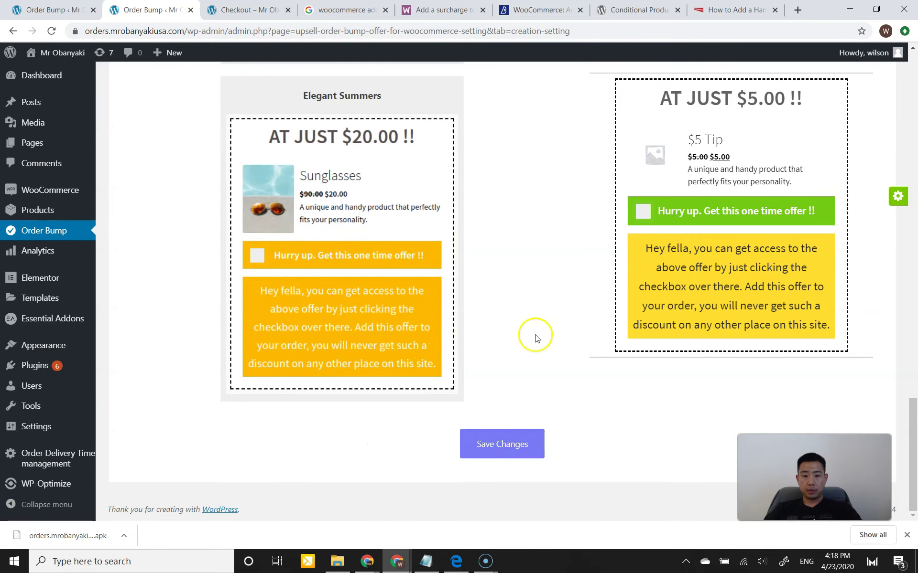
pyautogui.click(526, 437)
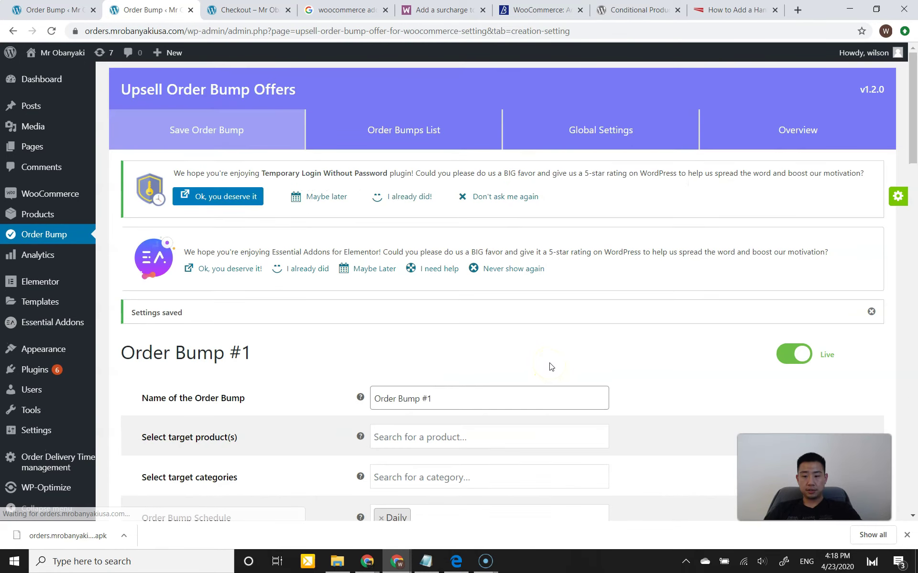
# - Toggle the live status of Order Bump #1, leaving it live, and reload the checkout page
pyautogui.scroll(-3, 549, 368)
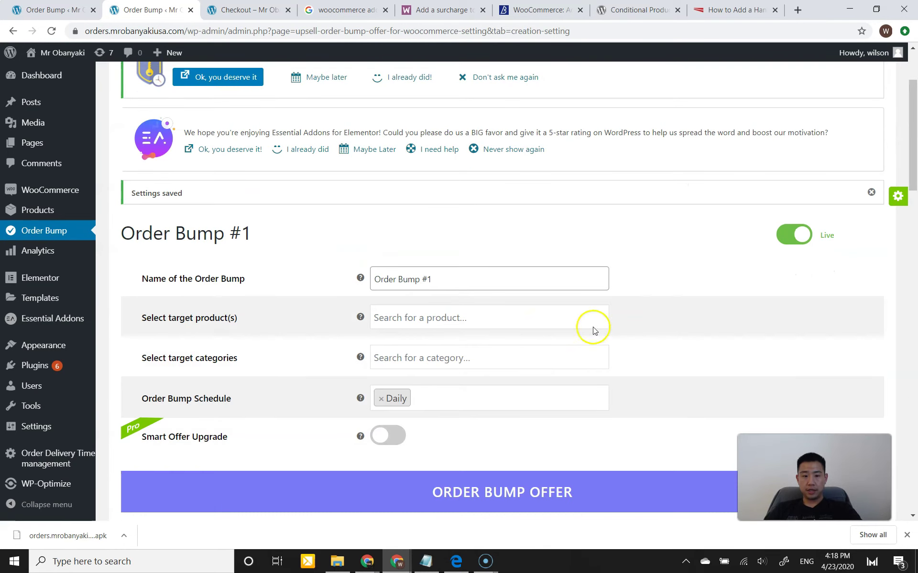
pyautogui.click(794, 238)
pyautogui.click(795, 240)
pyautogui.click(258, 10)
pyautogui.click(51, 30)
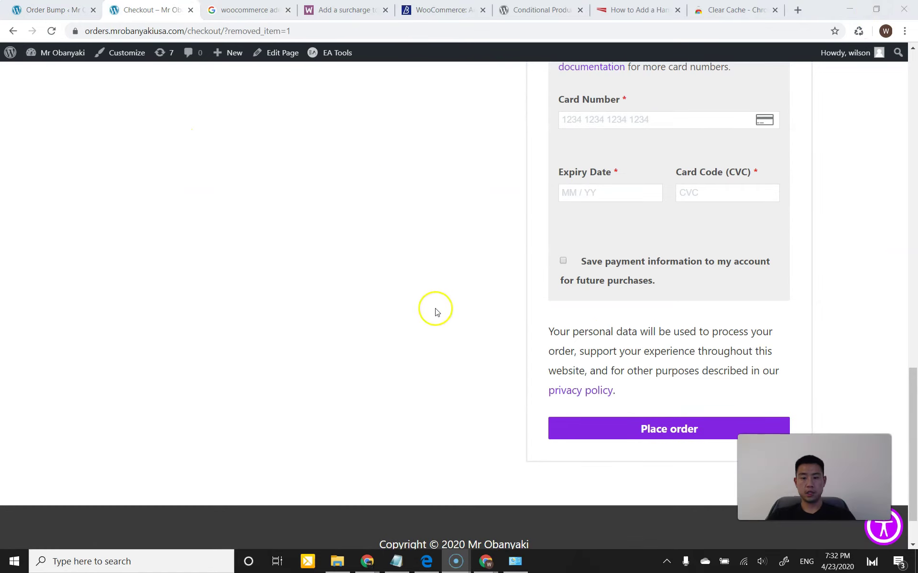
# - Look over the checkout page's order summary and tip section for the order bump offer
pyautogui.scroll(6, 434, 309)
pyautogui.scroll(10, 414, 313)
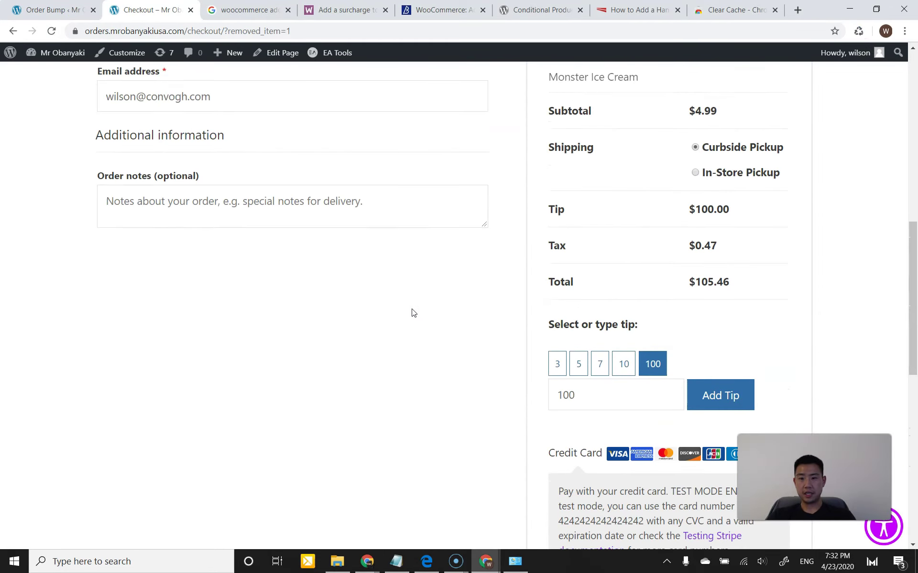
pyautogui.moveTo(909, 164); pyautogui.dragTo(894, 364)
# - Review Order Bump #1's settings and $5 Tip offer, then check its entry in the list of order bumps
pyautogui.click(79, 16)
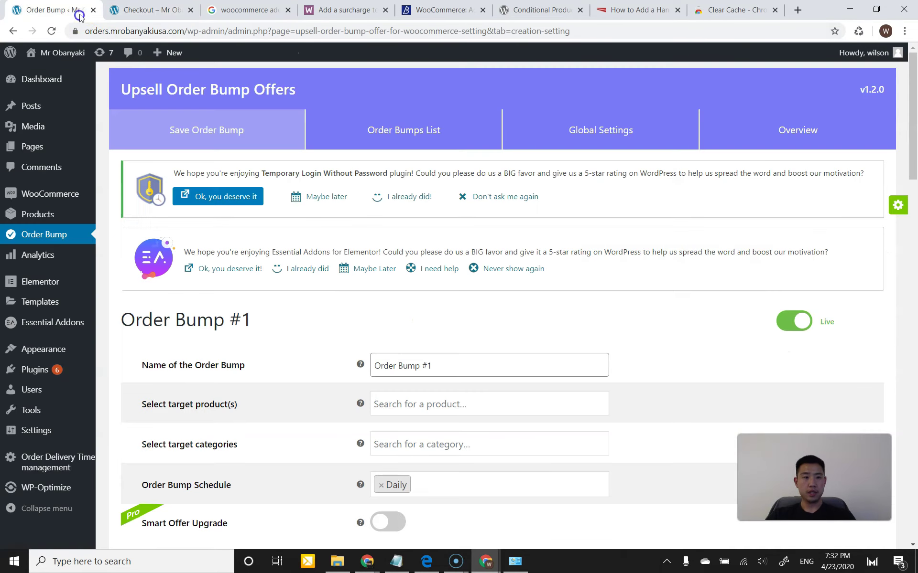
pyautogui.scroll(-15, 390, 233)
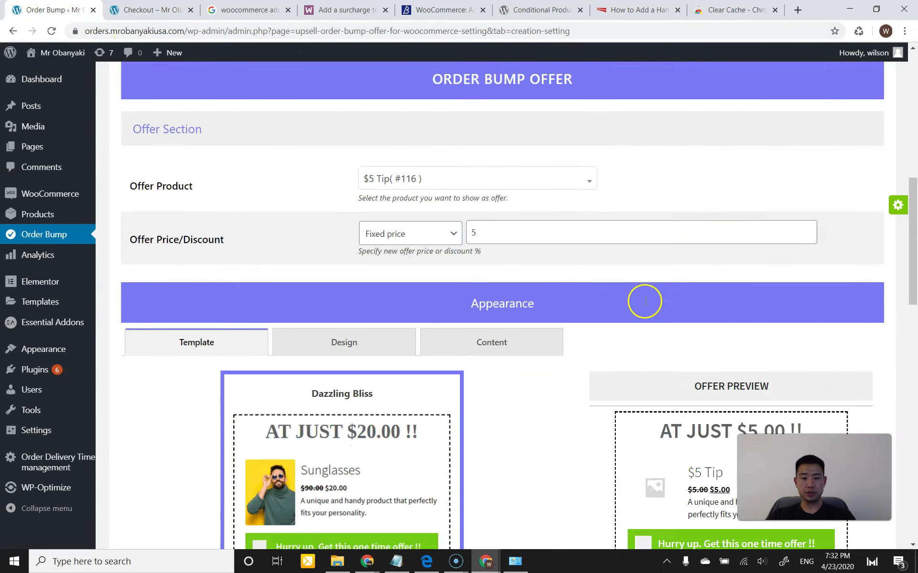
pyautogui.scroll(15, 639, 306)
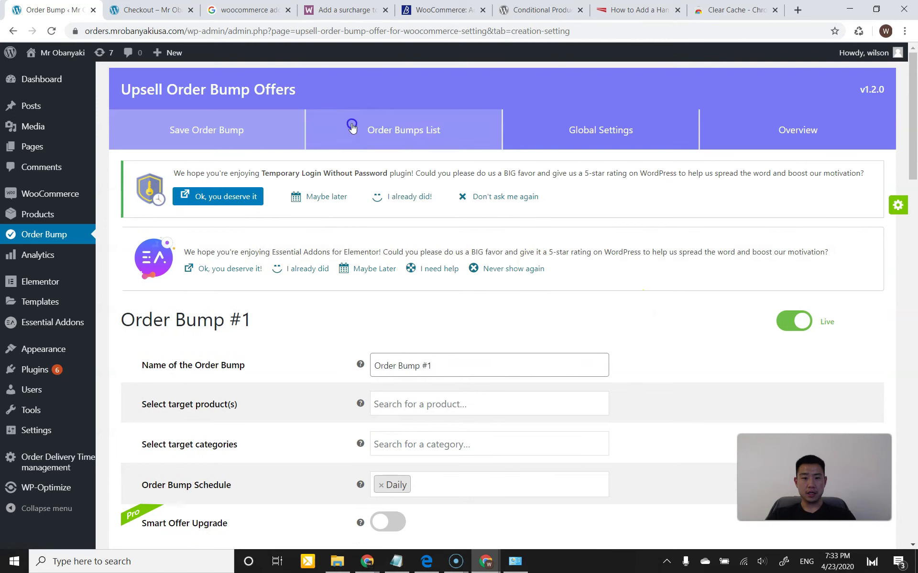
pyautogui.click(351, 125)
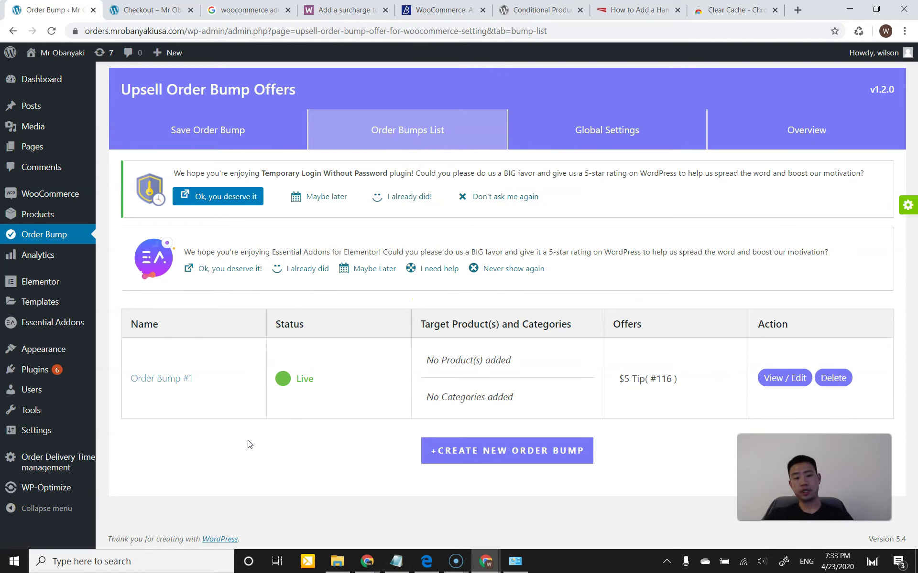
# - Deactivate the Upsell Order Bump Offer for WooCommerce plugin among the installed plugins
pyautogui.moveTo(57, 370)
pyautogui.click(130, 378)
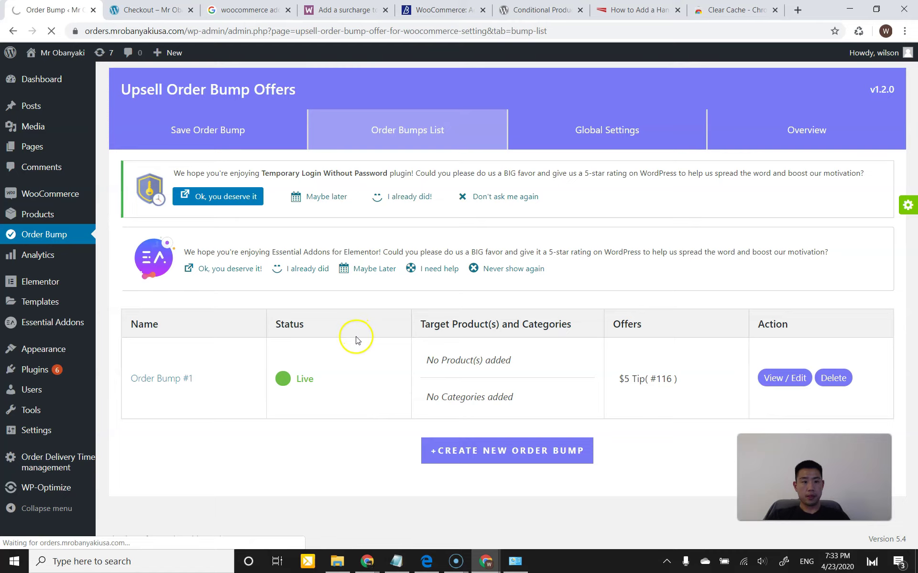
pyautogui.scroll(-10, 352, 347)
pyautogui.scroll(-10, 350, 353)
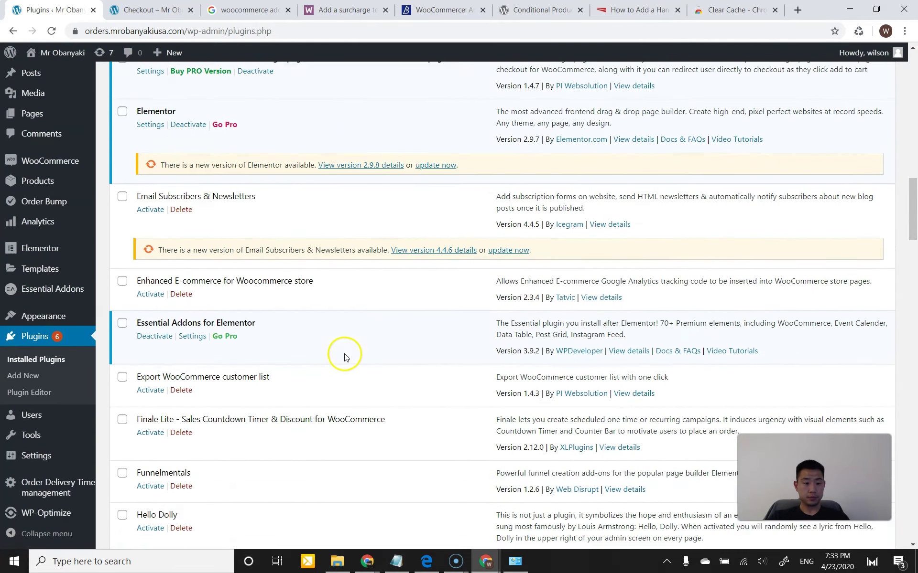
pyautogui.scroll(-13, 344, 358)
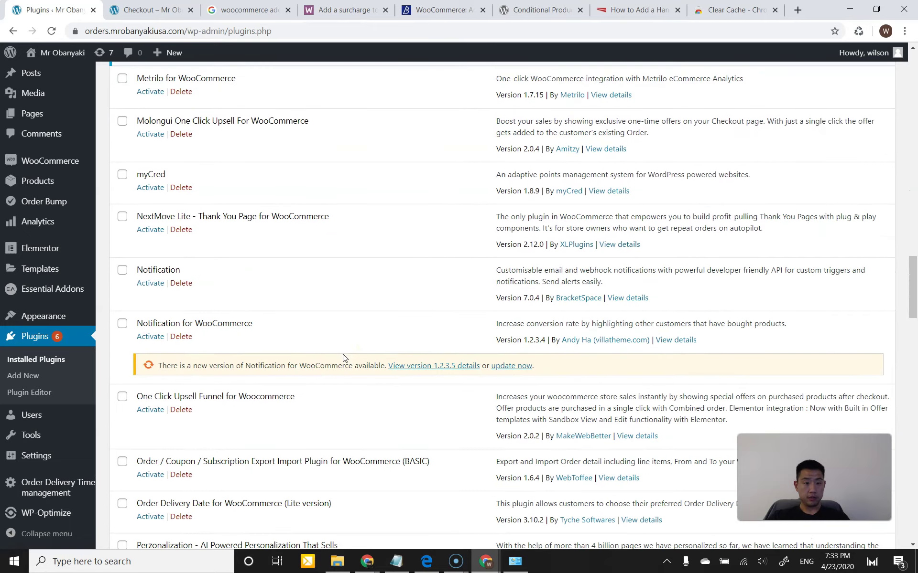
pyautogui.scroll(-16, 343, 358)
pyautogui.scroll(-7, 342, 361)
pyautogui.click(221, 188)
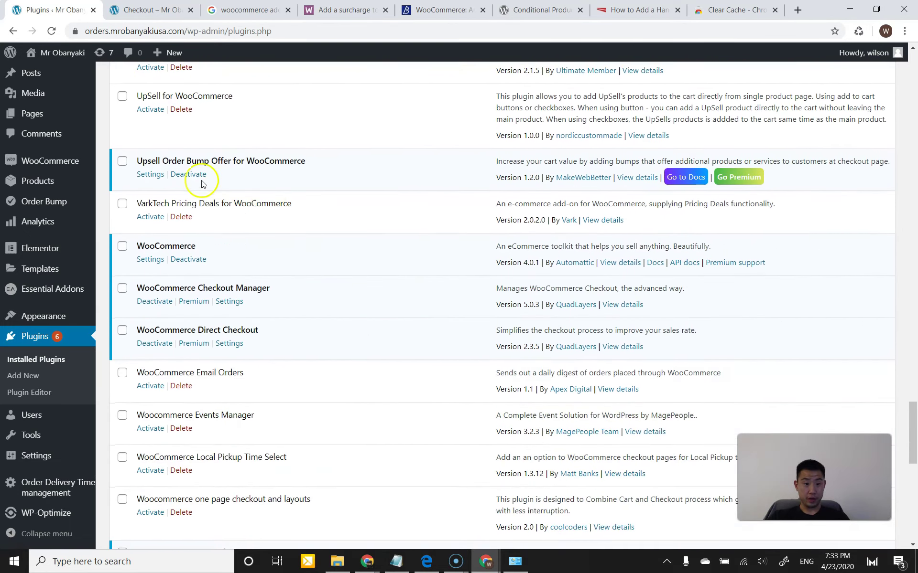
pyautogui.click(177, 176)
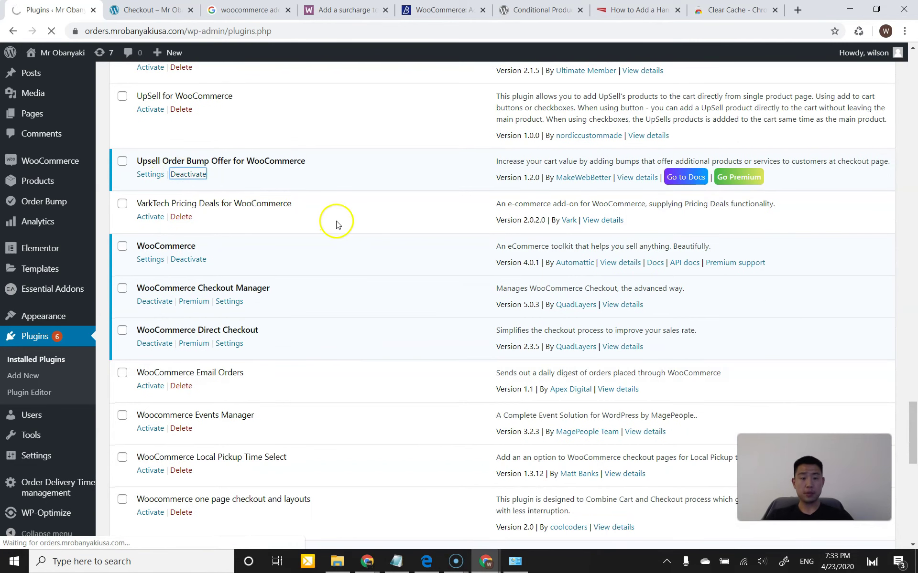
# - Find "molongui" among the installed plugins and activate Molongui One Click Upsell For WooCommerce
pyautogui.hotkey('ctrl', 'f')
pyautogui.write('mo')
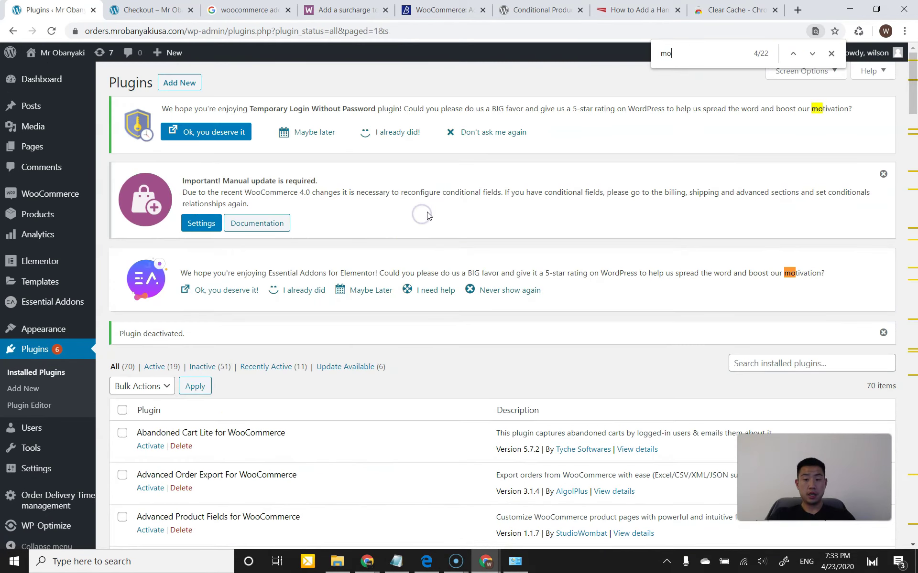
pyautogui.write('longui')
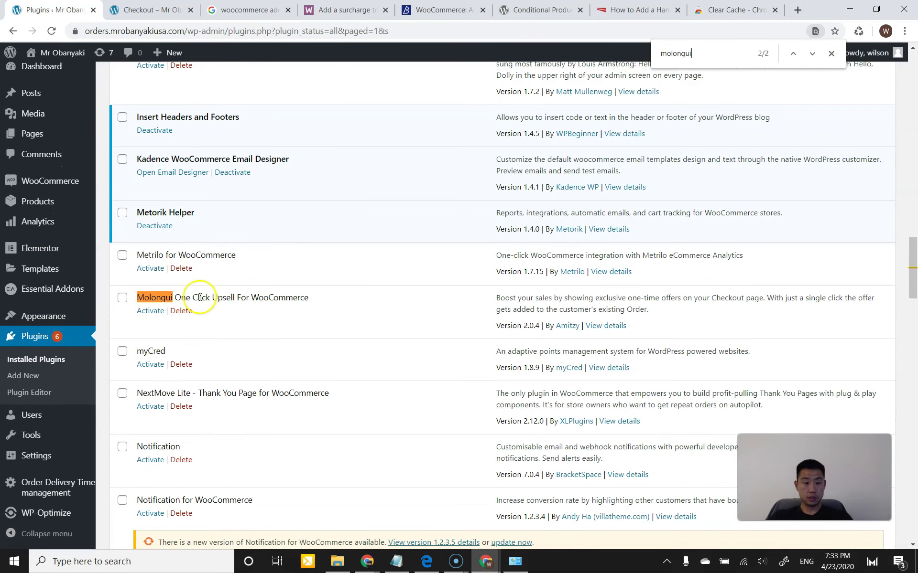
pyautogui.click(150, 312)
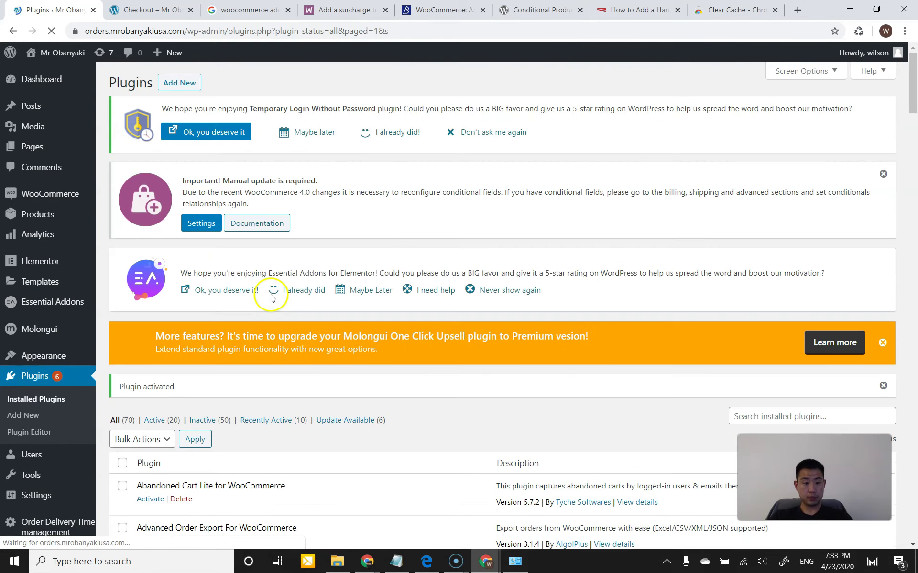
# - Open WooCommerce's 1-Click Upsells and edit the Default order bump
pyautogui.click(120, 332)
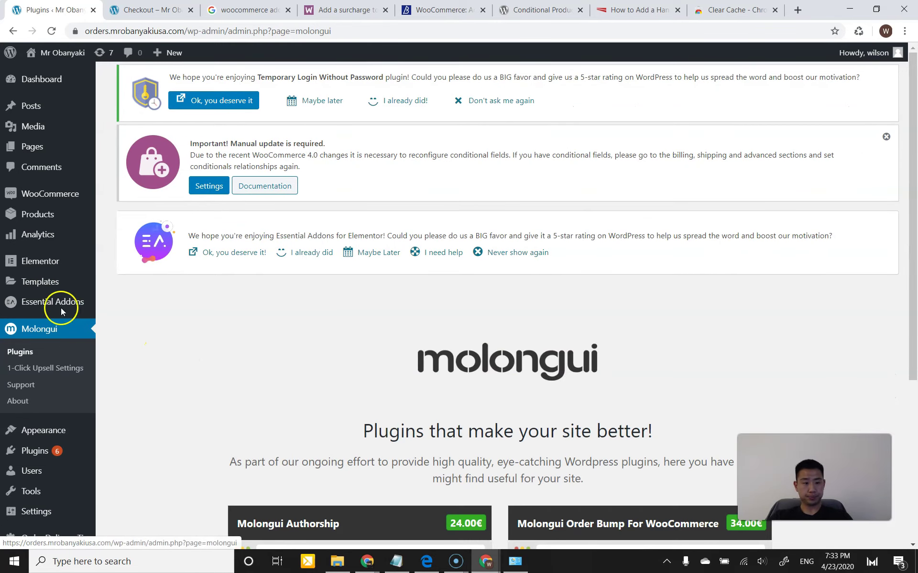
pyautogui.moveTo(50, 191)
pyautogui.click(132, 244)
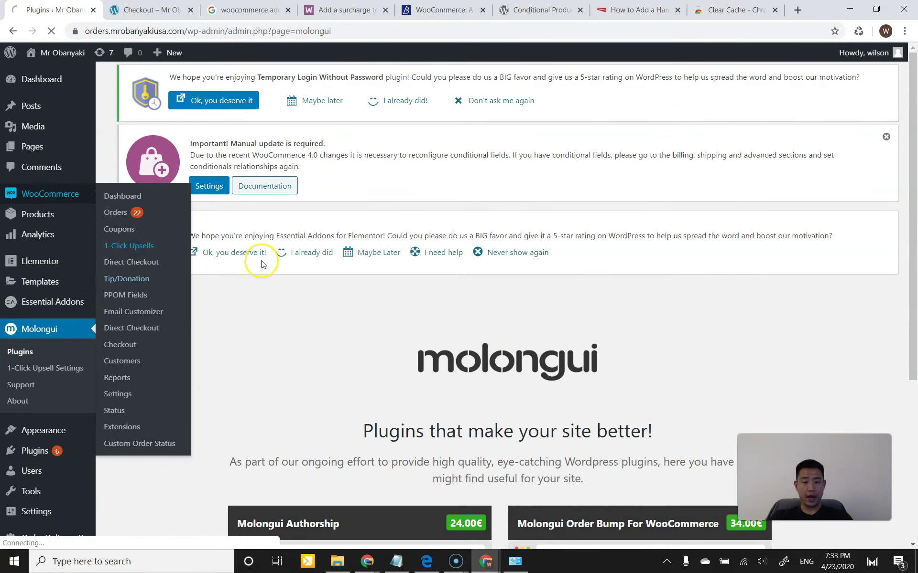
pyautogui.scroll(-5, 352, 344)
pyautogui.click(189, 198)
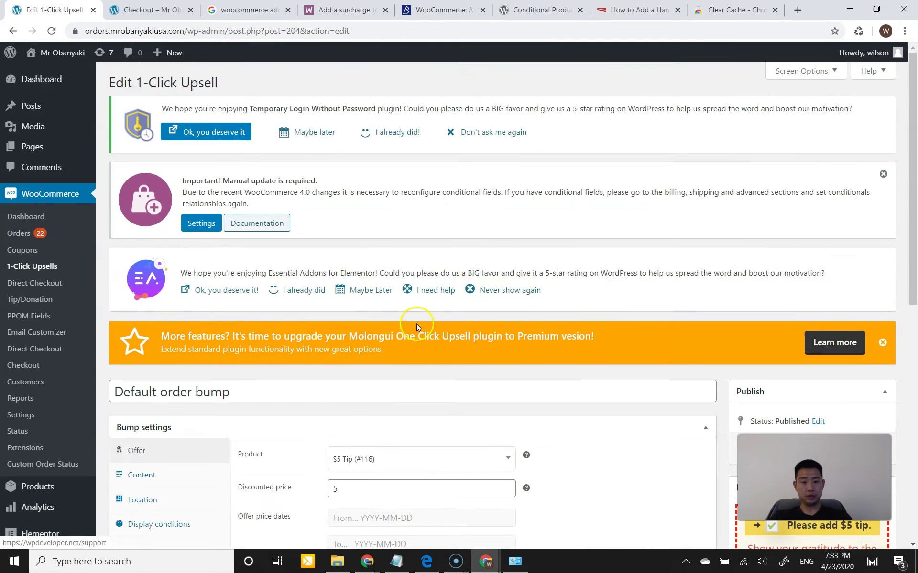
# - Look over the Default order bump's offer settings, styling settings and preview
pyautogui.scroll(-5, 417, 327)
pyautogui.scroll(-1, 417, 326)
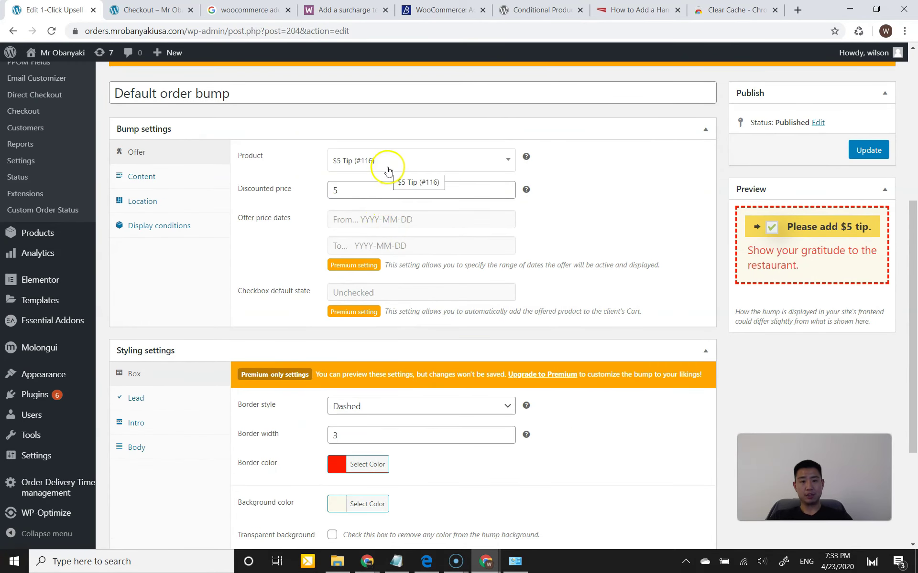
pyautogui.scroll(5, 271, 293)
pyautogui.scroll(-2, 252, 256)
pyautogui.scroll(2, 252, 256)
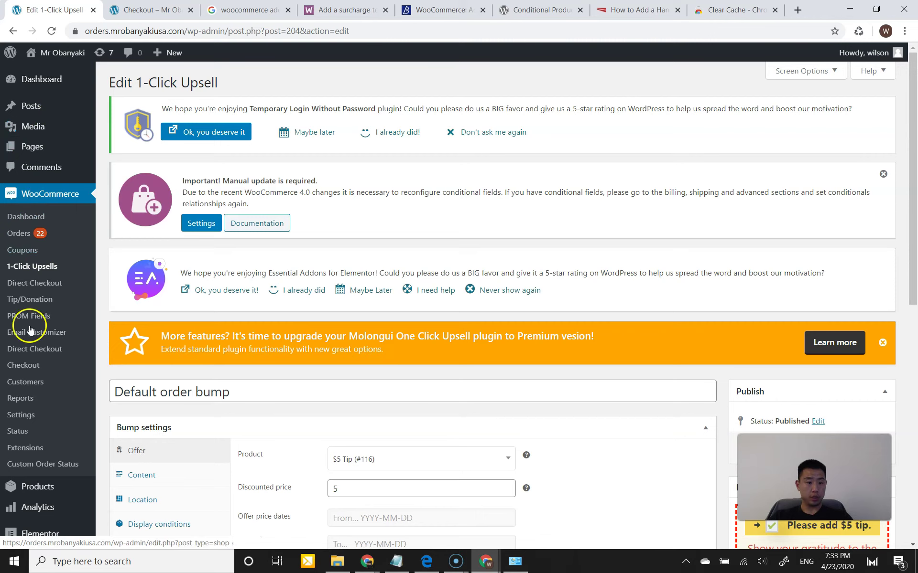
pyautogui.moveTo(38, 486)
pyautogui.click(117, 471)
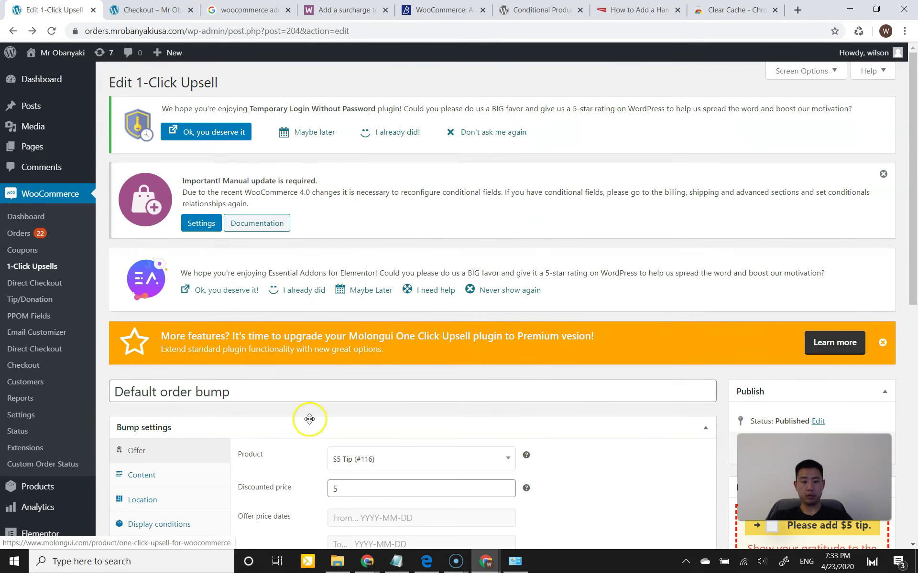
# - Change the Default order bump's offered product to Obanyaki Ice Cream + 2 Toppings (#96)
pyautogui.scroll(-2, 377, 372)
pyautogui.click(389, 339)
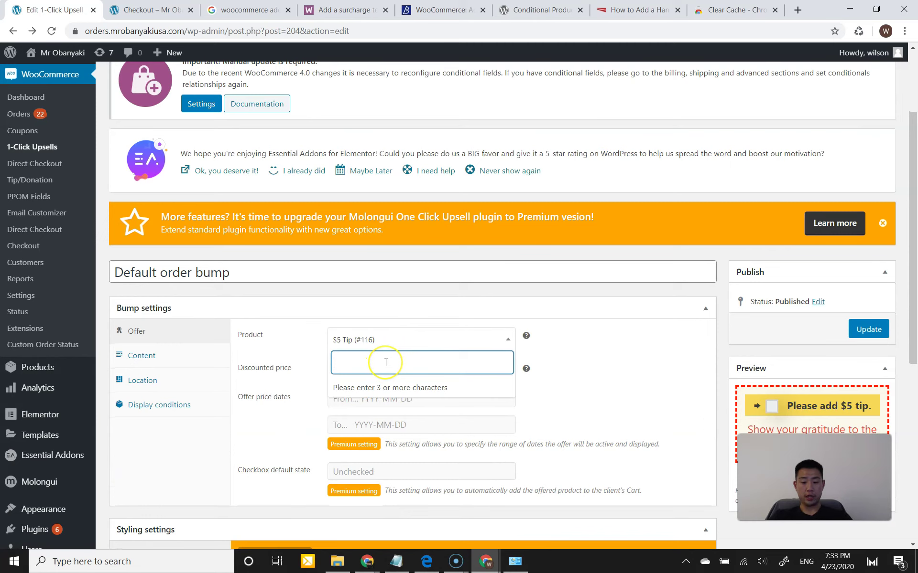
pyautogui.write('ice cream')
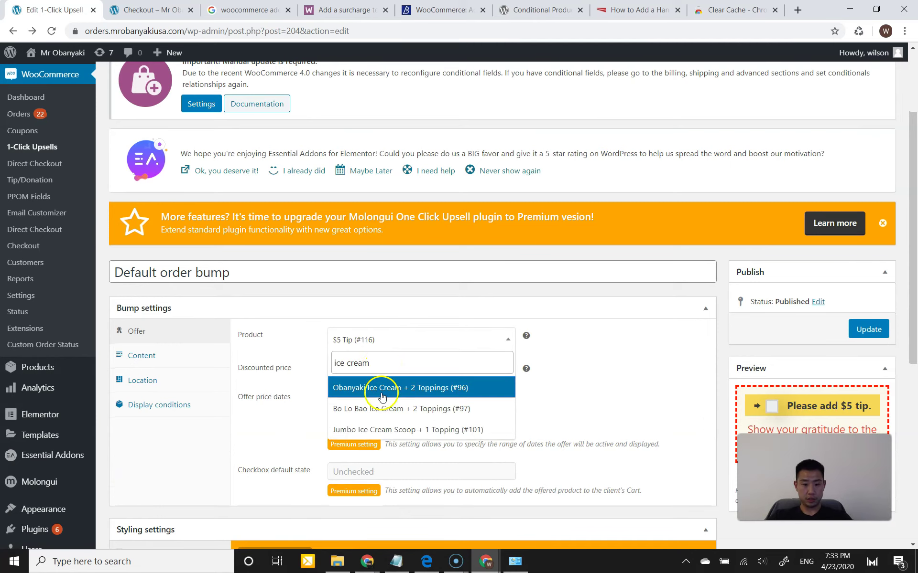
pyautogui.click(381, 390)
# - Set the order bump's discounted price to 3 and update it
pyautogui.doubleClick(379, 372)
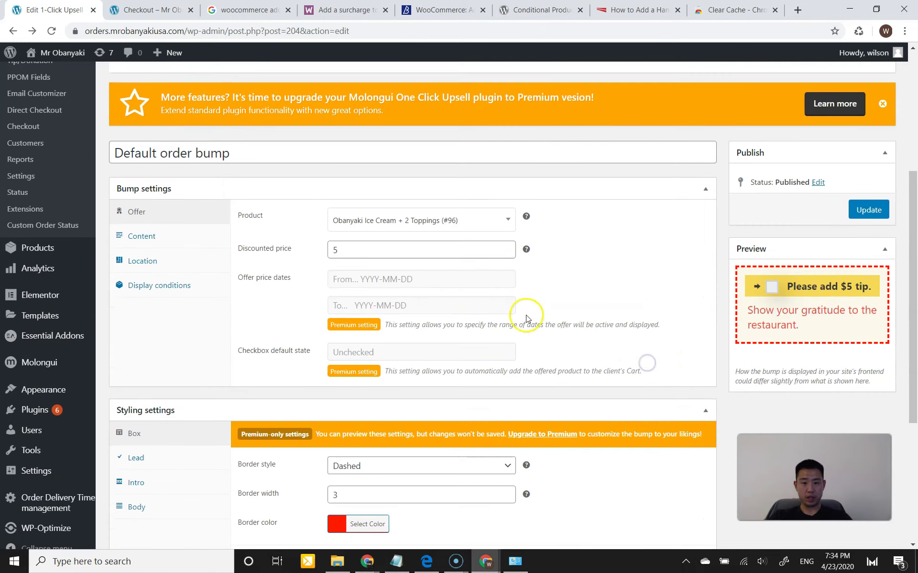
pyautogui.scroll(-3, 573, 339)
pyautogui.write('3')
pyautogui.click(579, 262)
pyautogui.scroll(-3, 525, 287)
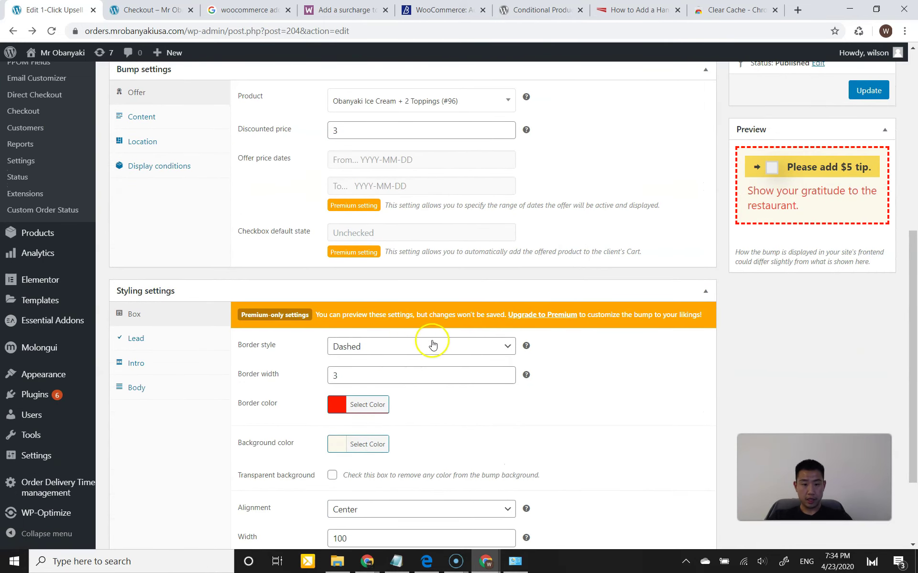
pyautogui.scroll(4, 432, 344)
pyautogui.click(866, 268)
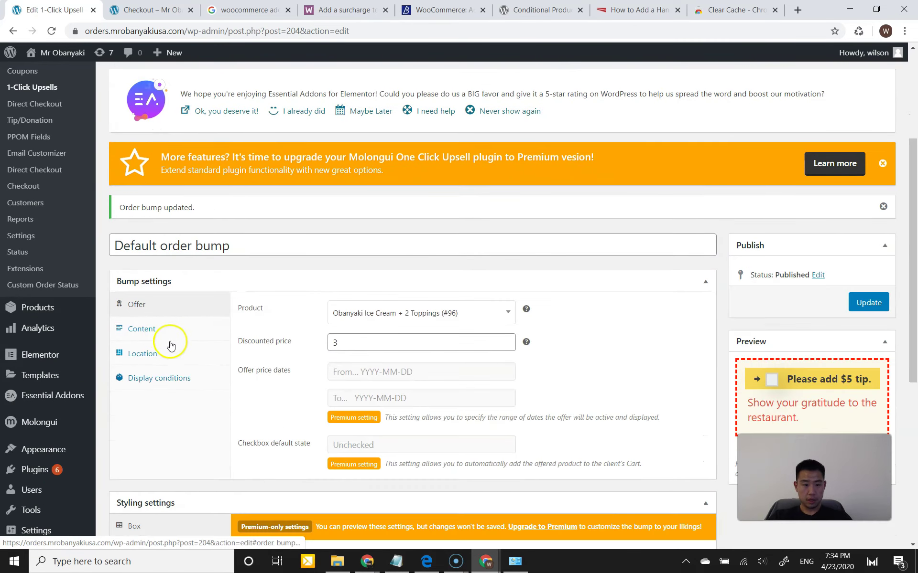
# - Replace the order bump's lead text with "Yes, add a scoop of ice cream for only $3!"
pyautogui.click(162, 333)
pyautogui.moveTo(410, 311); pyautogui.dragTo(189, 315)
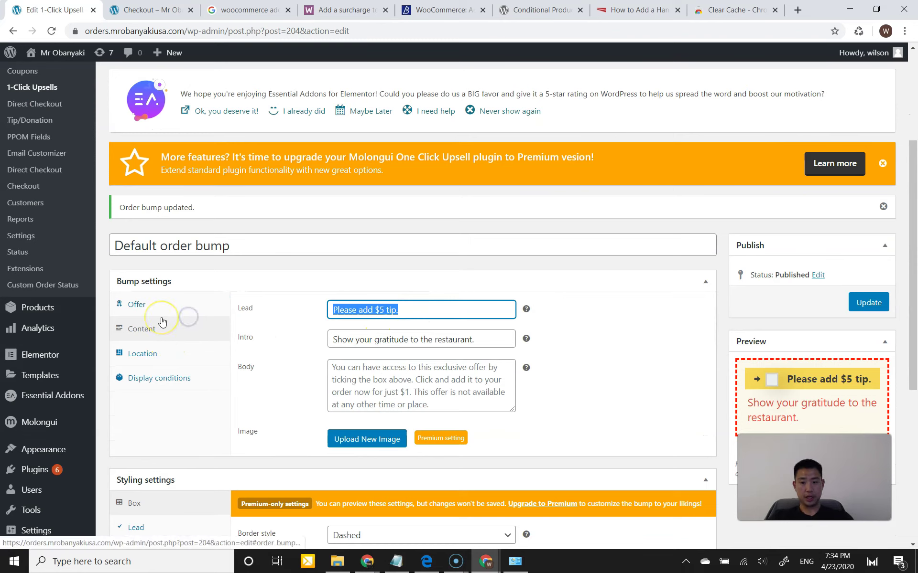
pyautogui.write('Yes, add a')
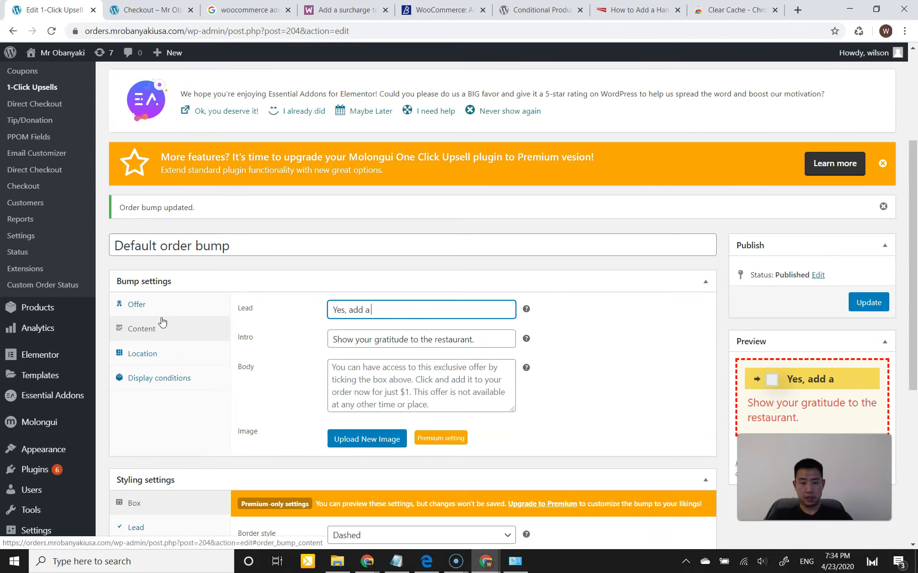
pyautogui.write(' scoop of ')
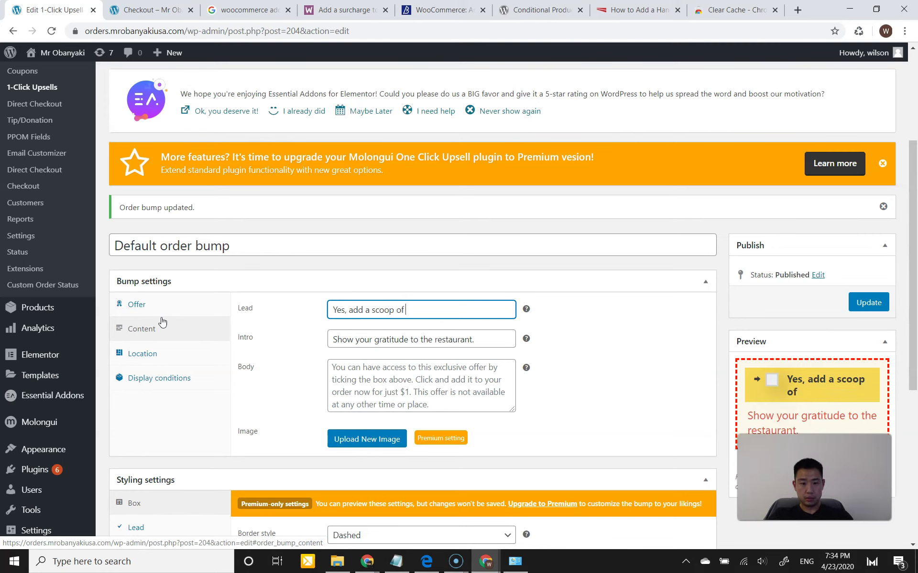
pyautogui.write('ice cream fo')
pyautogui.press('BackSpace')
pyautogui.write('for only $3!')
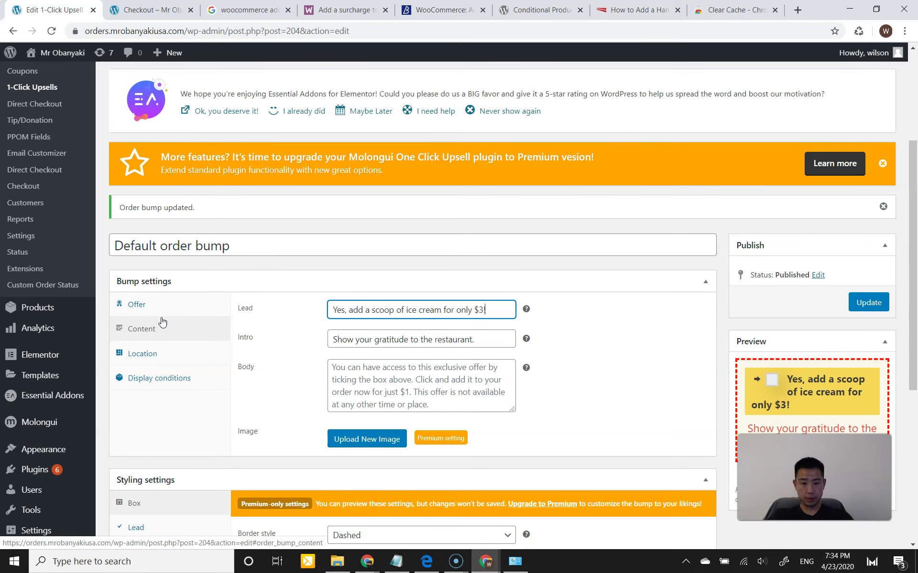
# - Clear the order bump's intro text and update the order bump
pyautogui.press('Tab')
pyautogui.press('BackSpace')
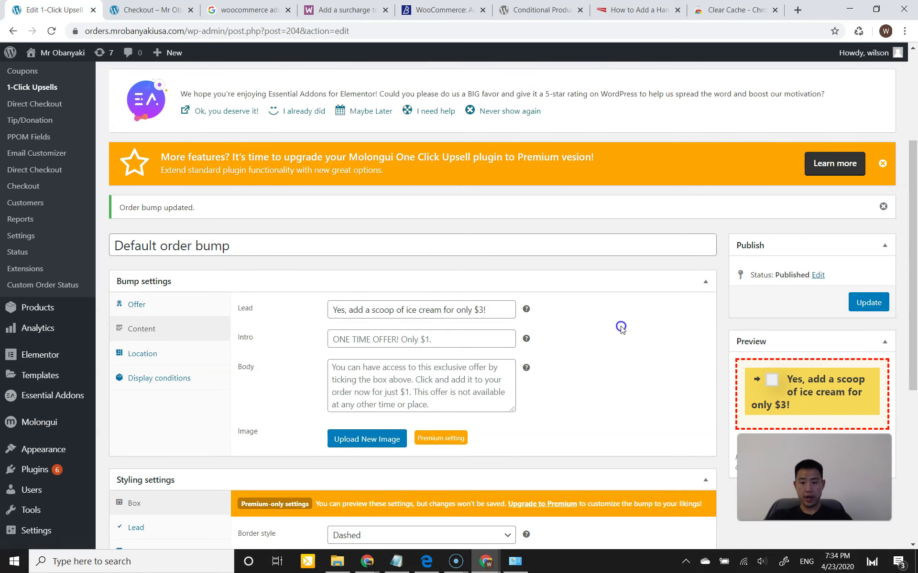
pyautogui.click(868, 303)
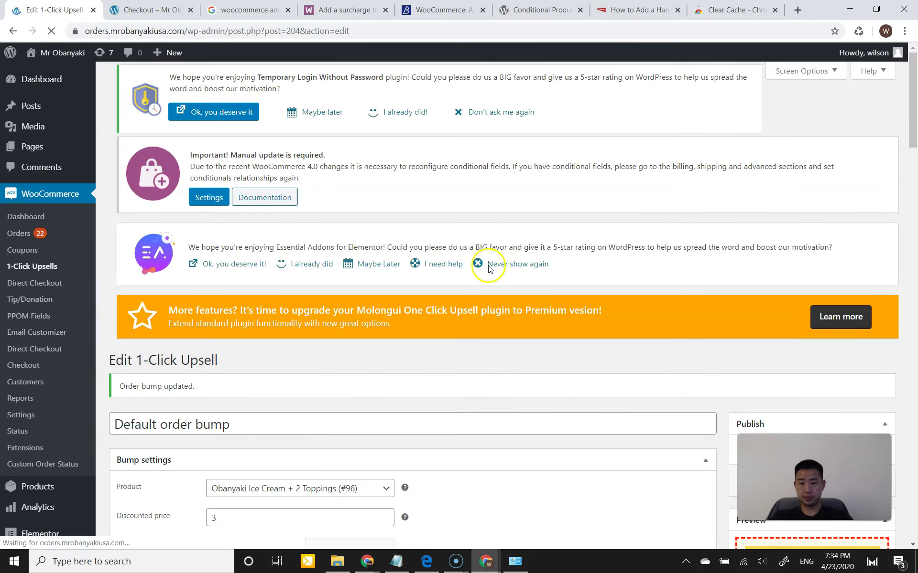
# - Reload the checkout page and choose April 23, 2020 and a time slot for the pickup order
pyautogui.click(152, 12)
pyautogui.click(52, 31)
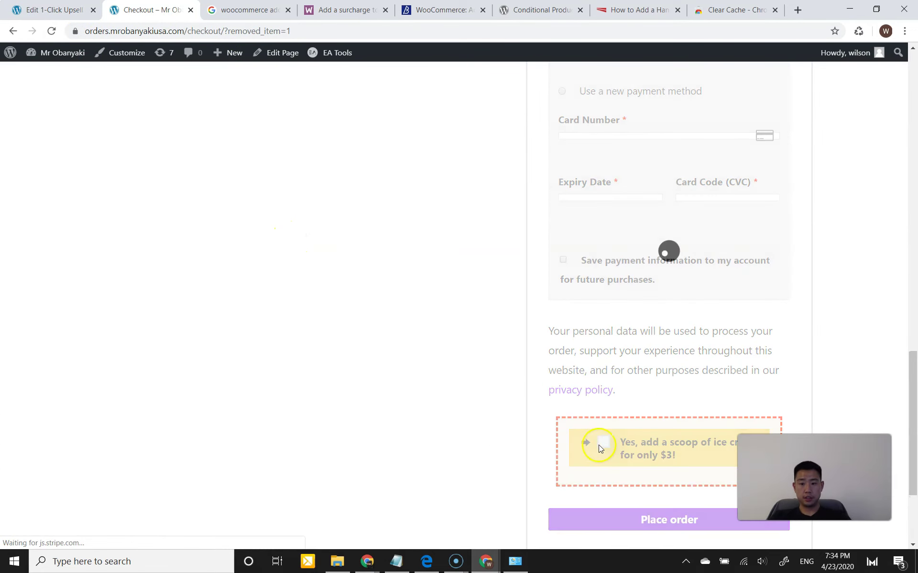
pyautogui.moveTo(915, 422); pyautogui.dragTo(912, 139)
pyautogui.click(125, 276)
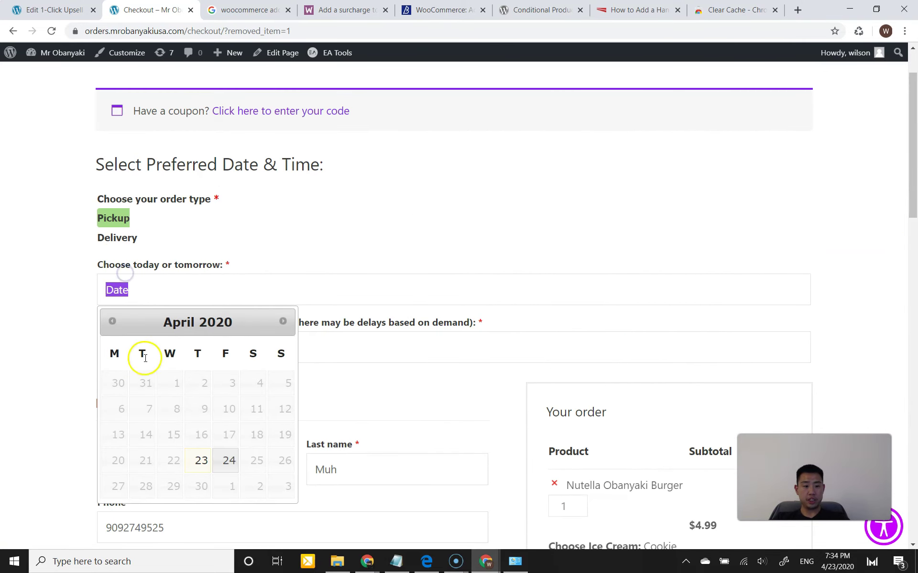
pyautogui.click(205, 463)
pyautogui.click(158, 330)
pyautogui.click(123, 376)
# - Enter the test credit card number and expiry date in the checkout's payment section
pyautogui.scroll(-10, 501, 348)
pyautogui.scroll(-4, 502, 351)
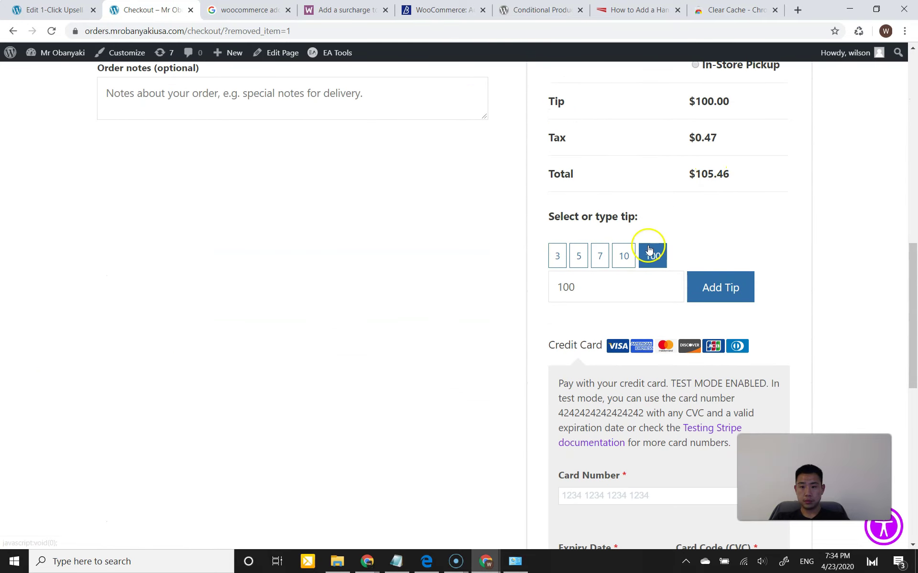
pyautogui.scroll(-3, 506, 256)
pyautogui.click(591, 263)
pyautogui.write('4242 4242 4242 4242')
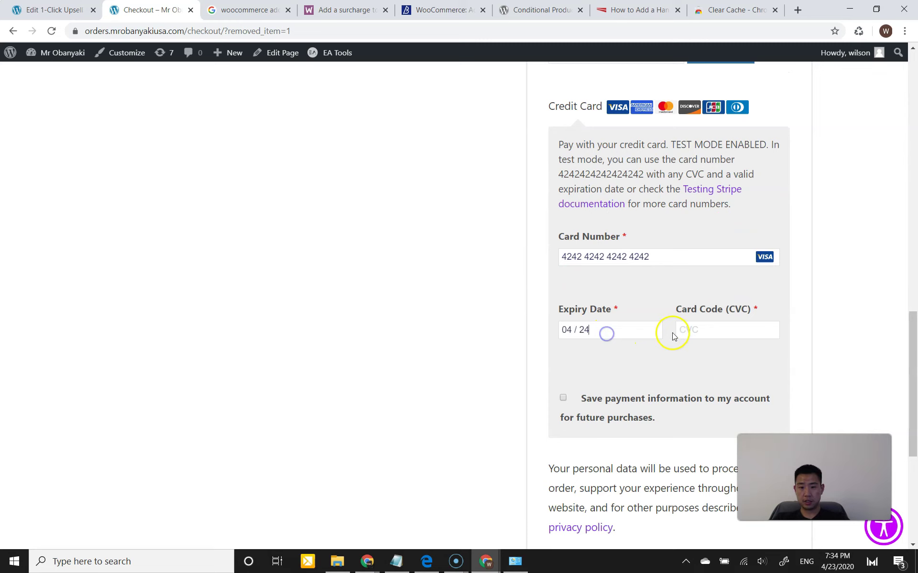
# - Add the $3 ice cream scoop to the order through the offer above the order placement
pyautogui.scroll(-6, 401, 352)
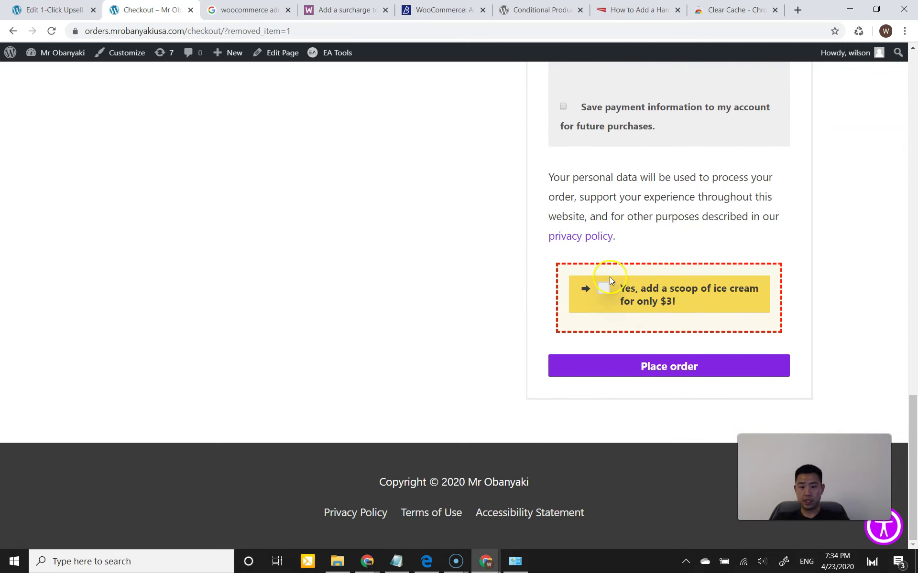
pyautogui.click(605, 287)
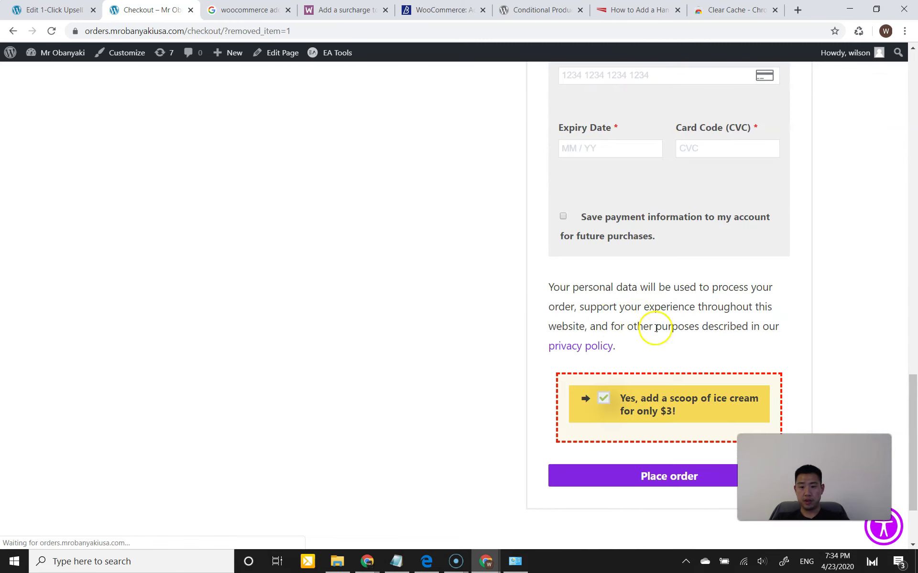
# - Check the checkout's order summary for the added ice cream item and try to place the order
pyautogui.scroll(10, 637, 375)
pyautogui.moveTo(908, 309); pyautogui.dragTo(909, 276)
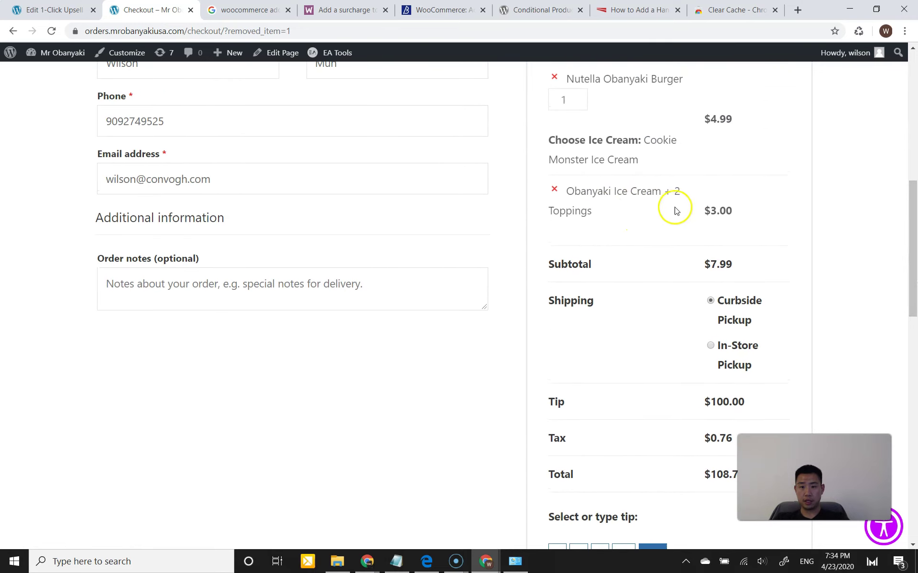
pyautogui.moveTo(912, 207); pyautogui.dragTo(899, 430)
pyautogui.click(641, 368)
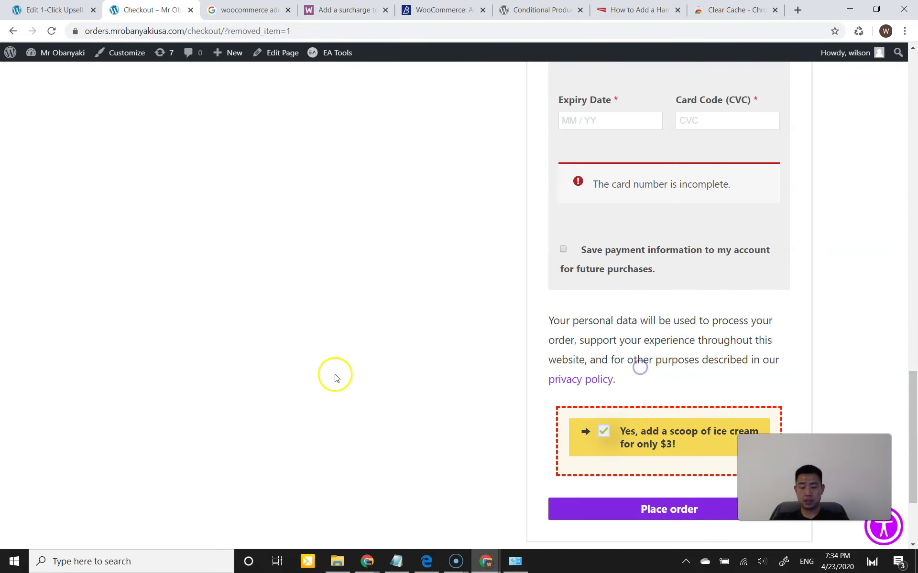
# - Re-enter the test card number, expiry date and card code in the checkout's payment section and place the order
pyautogui.scroll(5, 374, 360)
pyautogui.click(592, 286)
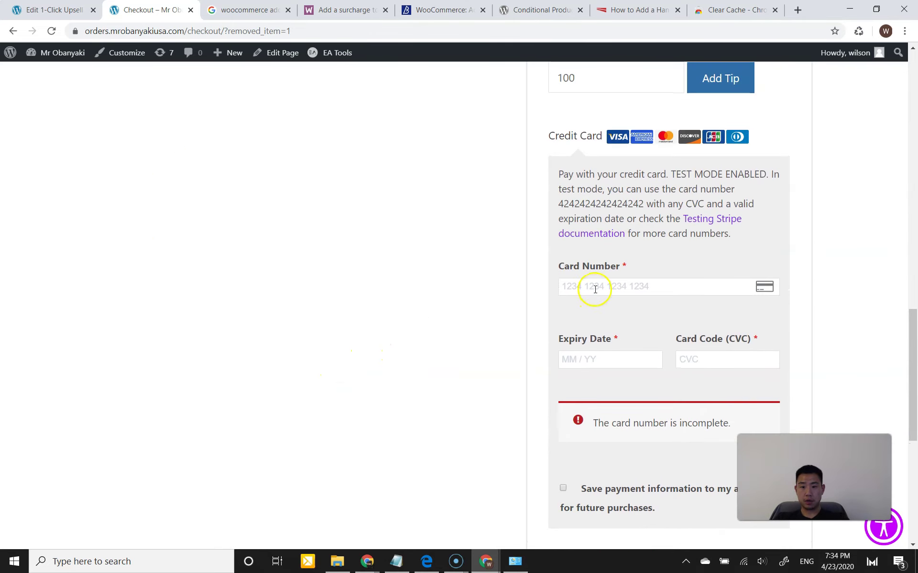
pyautogui.write('4242424242 4242 4242')
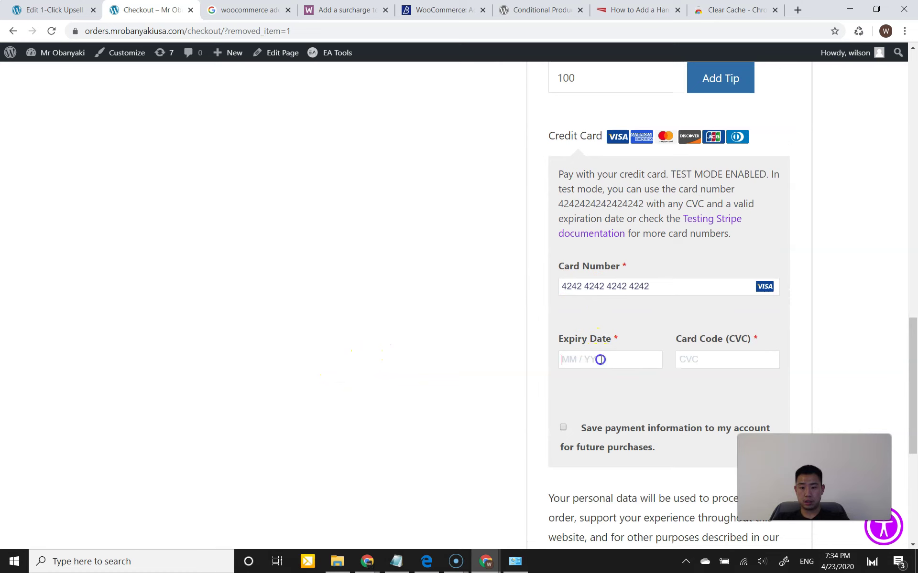
pyautogui.scroll(-6, 410, 392)
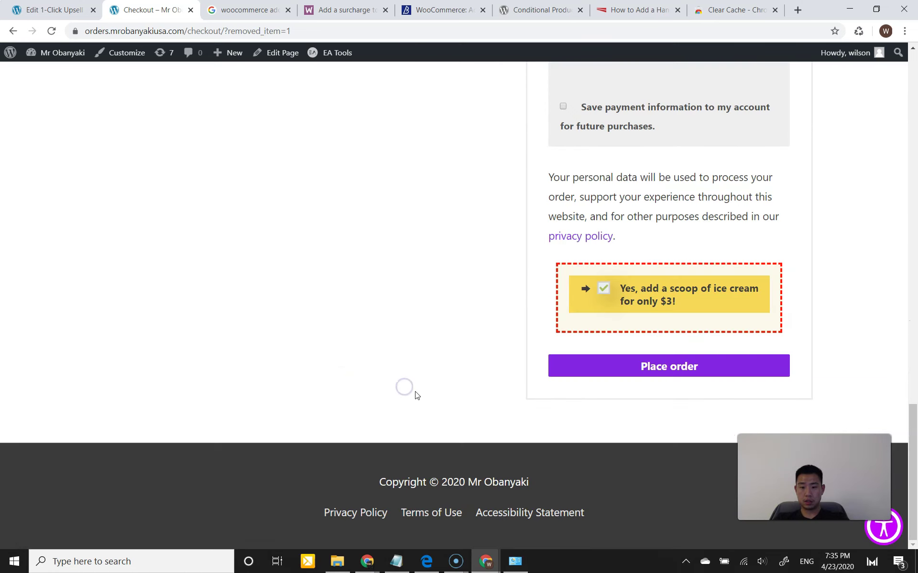
pyautogui.click(602, 357)
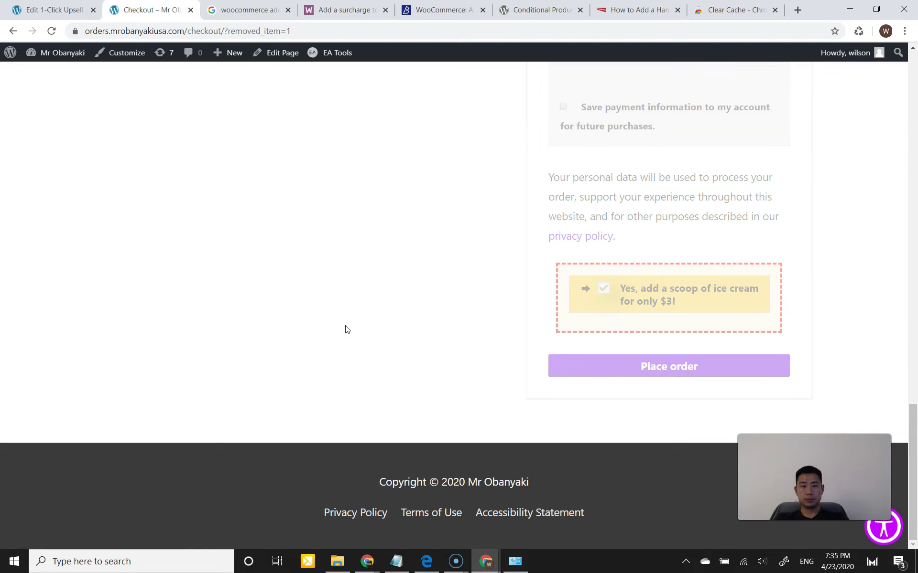
# - Review the order confirmation page, from the order details and purchased items to the tip, total and billing address
pyautogui.scroll(-5, 343, 332)
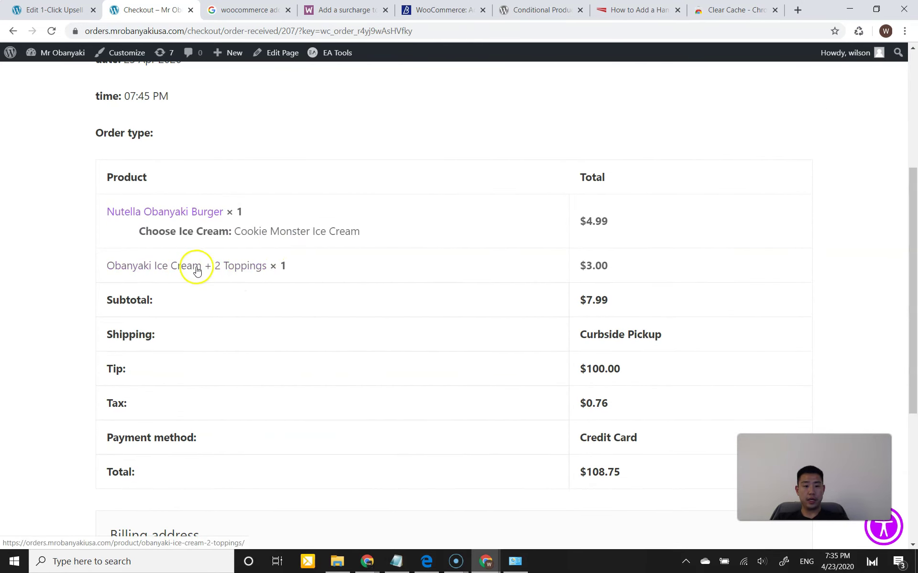
pyautogui.scroll(-5, 465, 325)
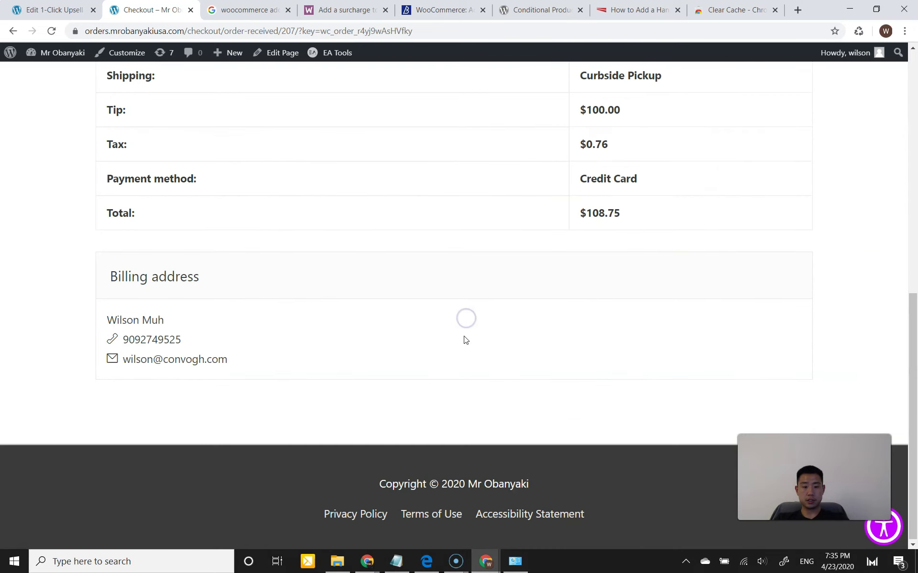
pyautogui.scroll(6, 461, 341)
pyautogui.scroll(4, 461, 349)
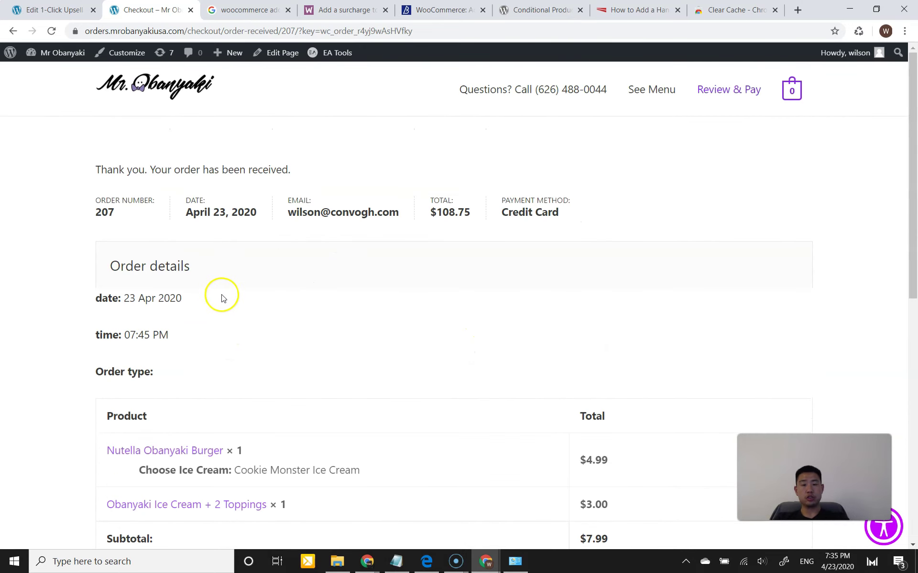